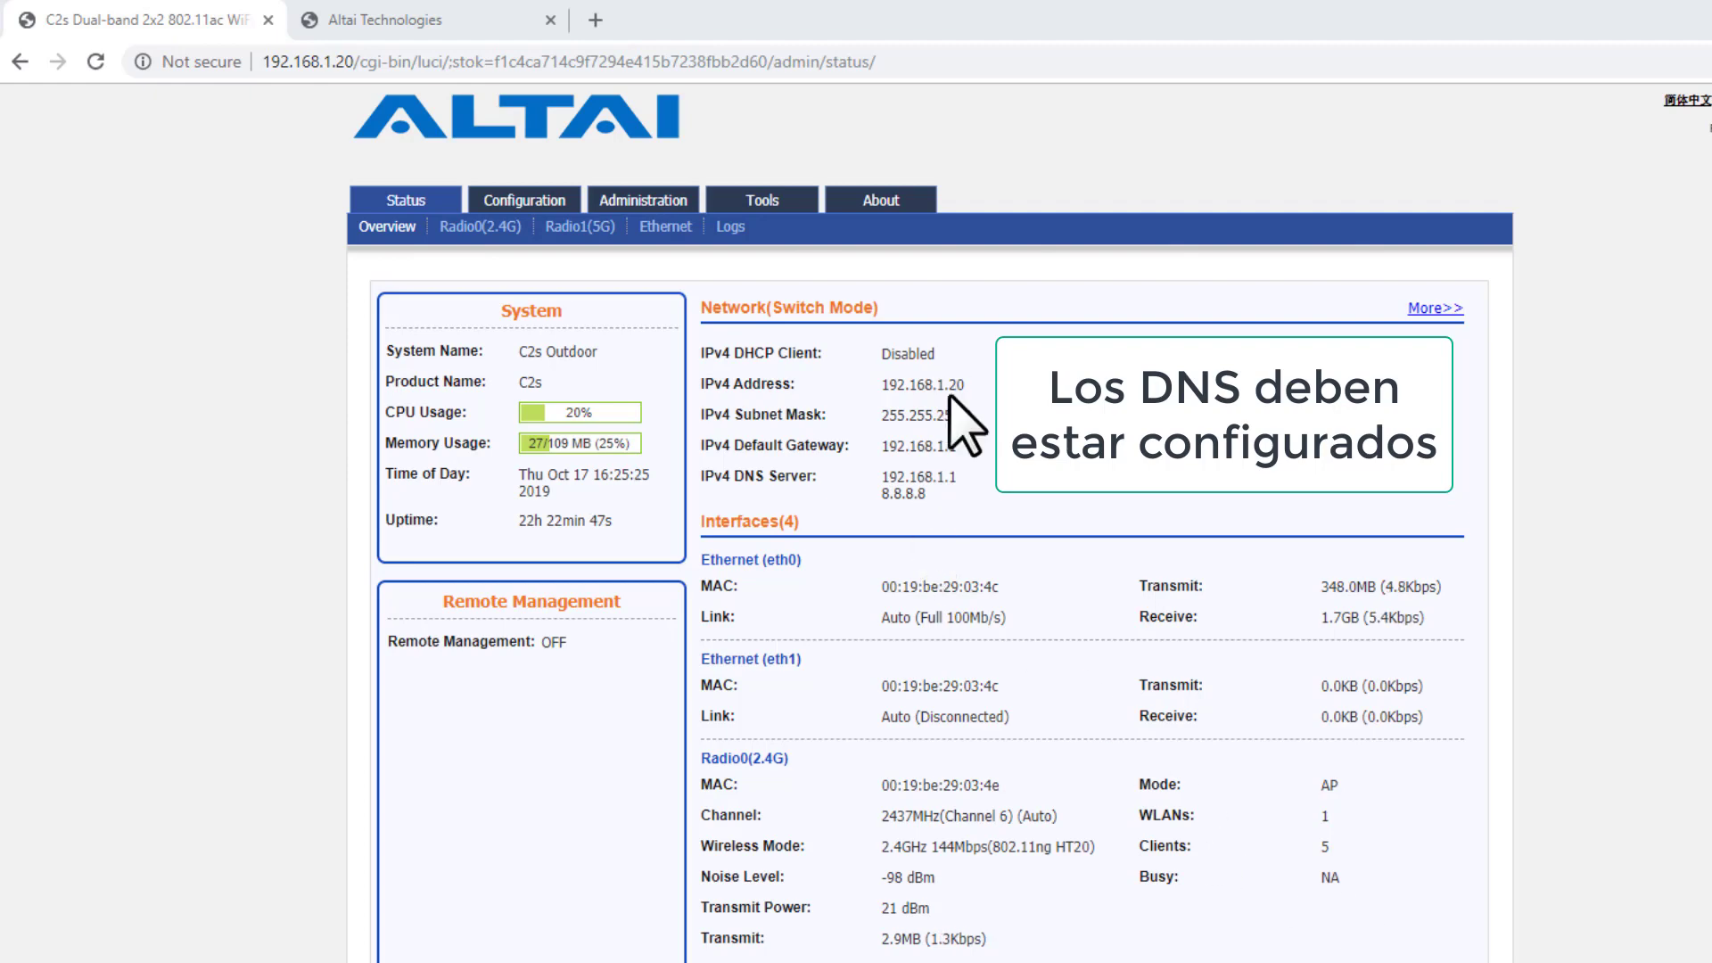
pyautogui.moveTo(883, 385); pyautogui.dragTo(988, 392)
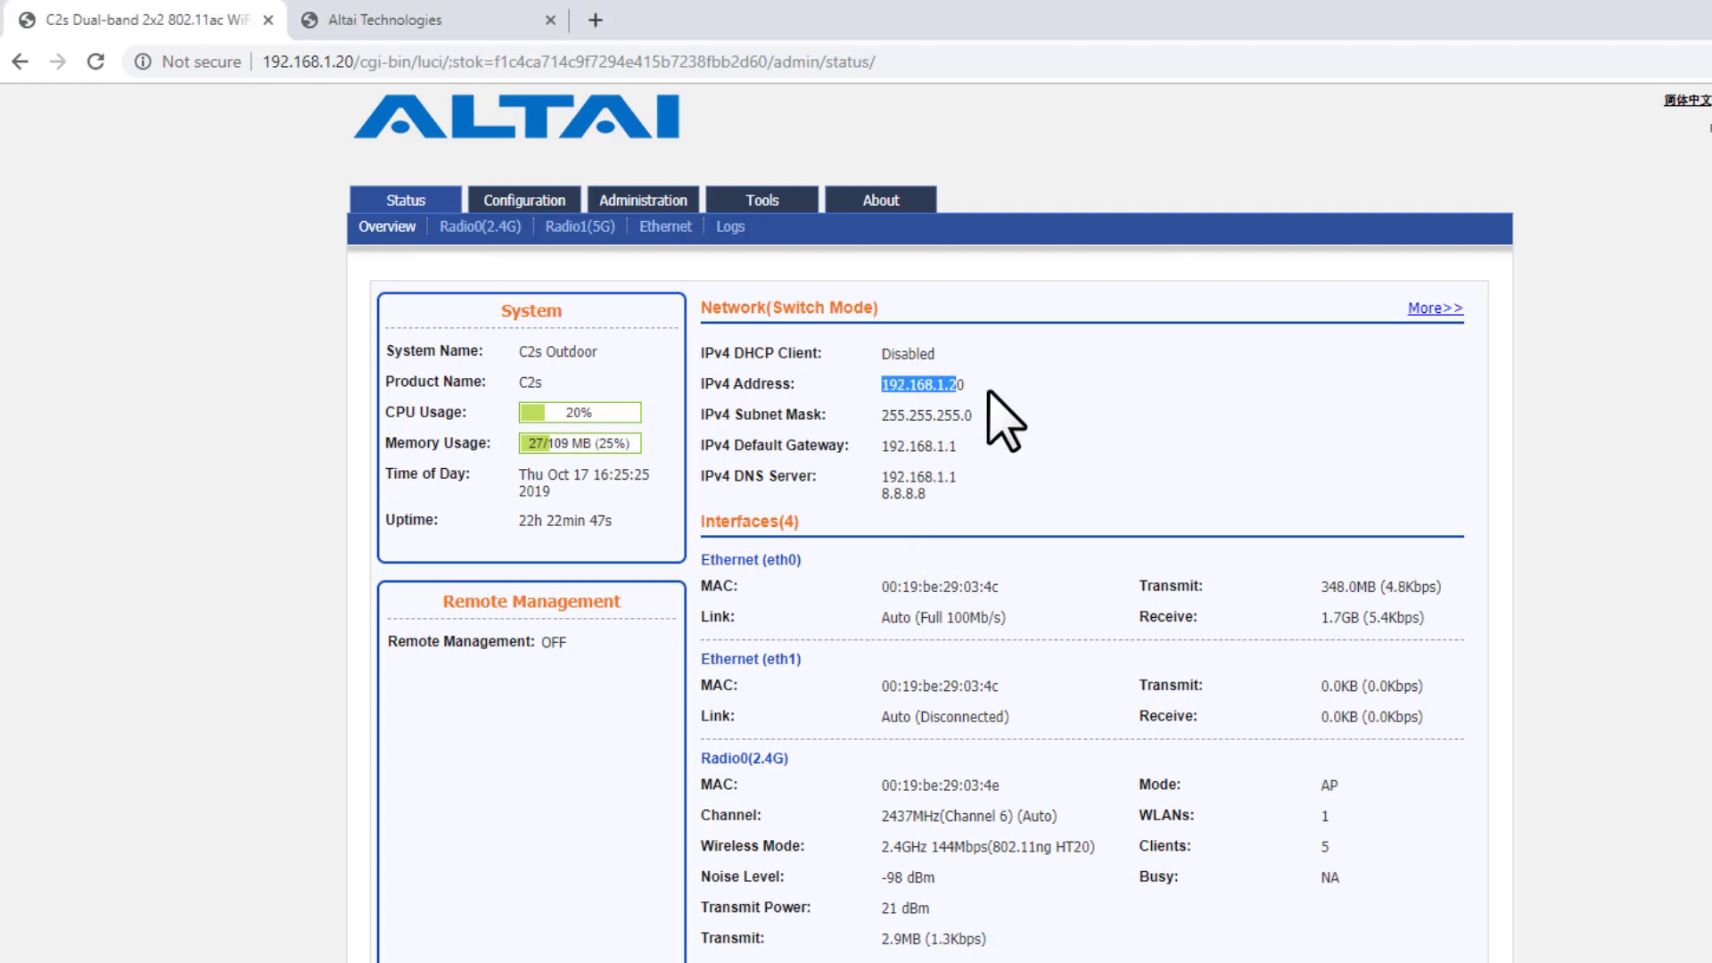
pyautogui.click(987, 392)
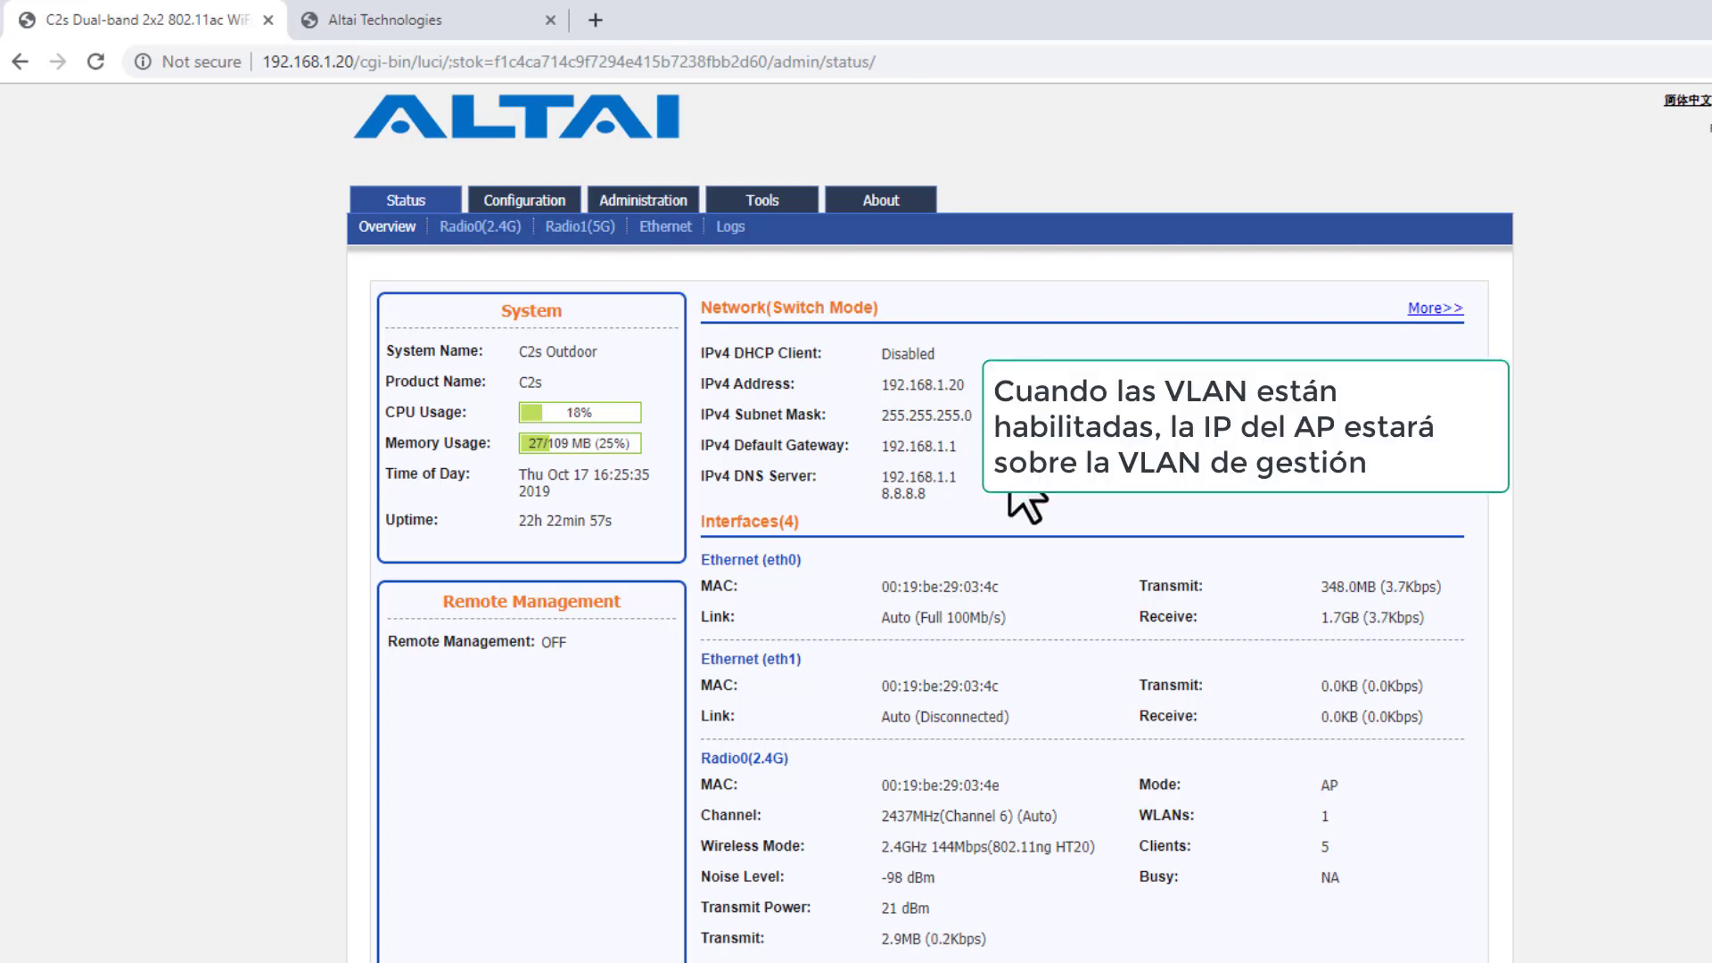
pyautogui.moveTo(771, 207)
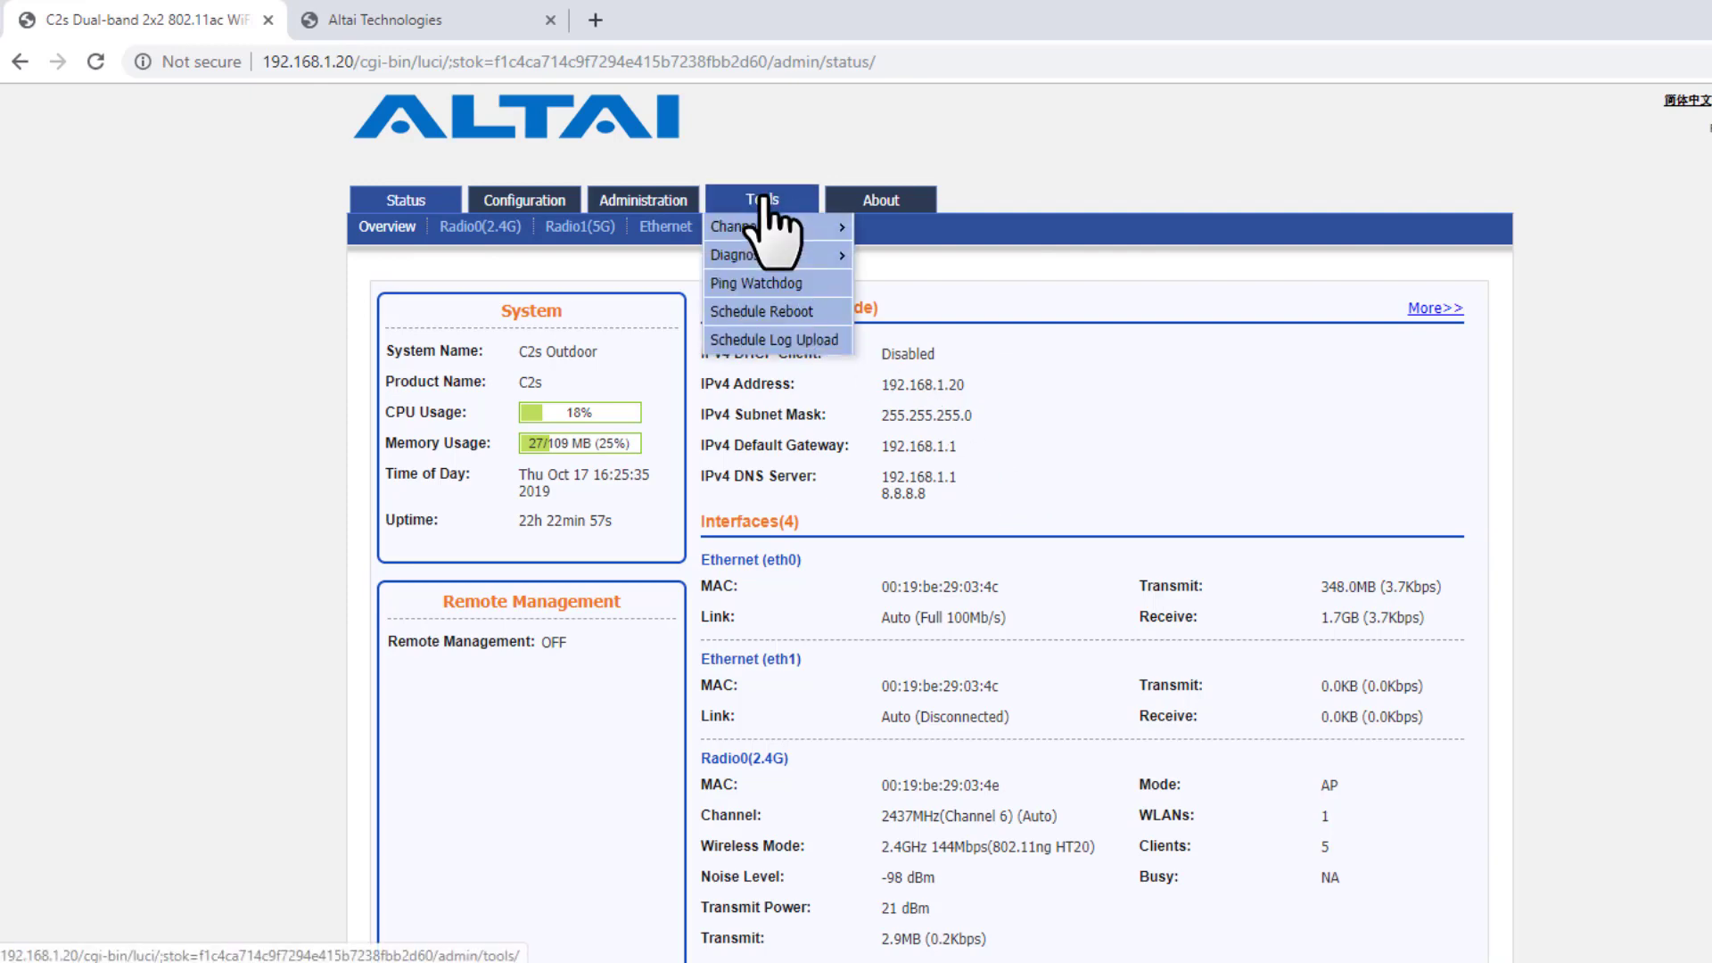
pyautogui.moveTo(778, 254)
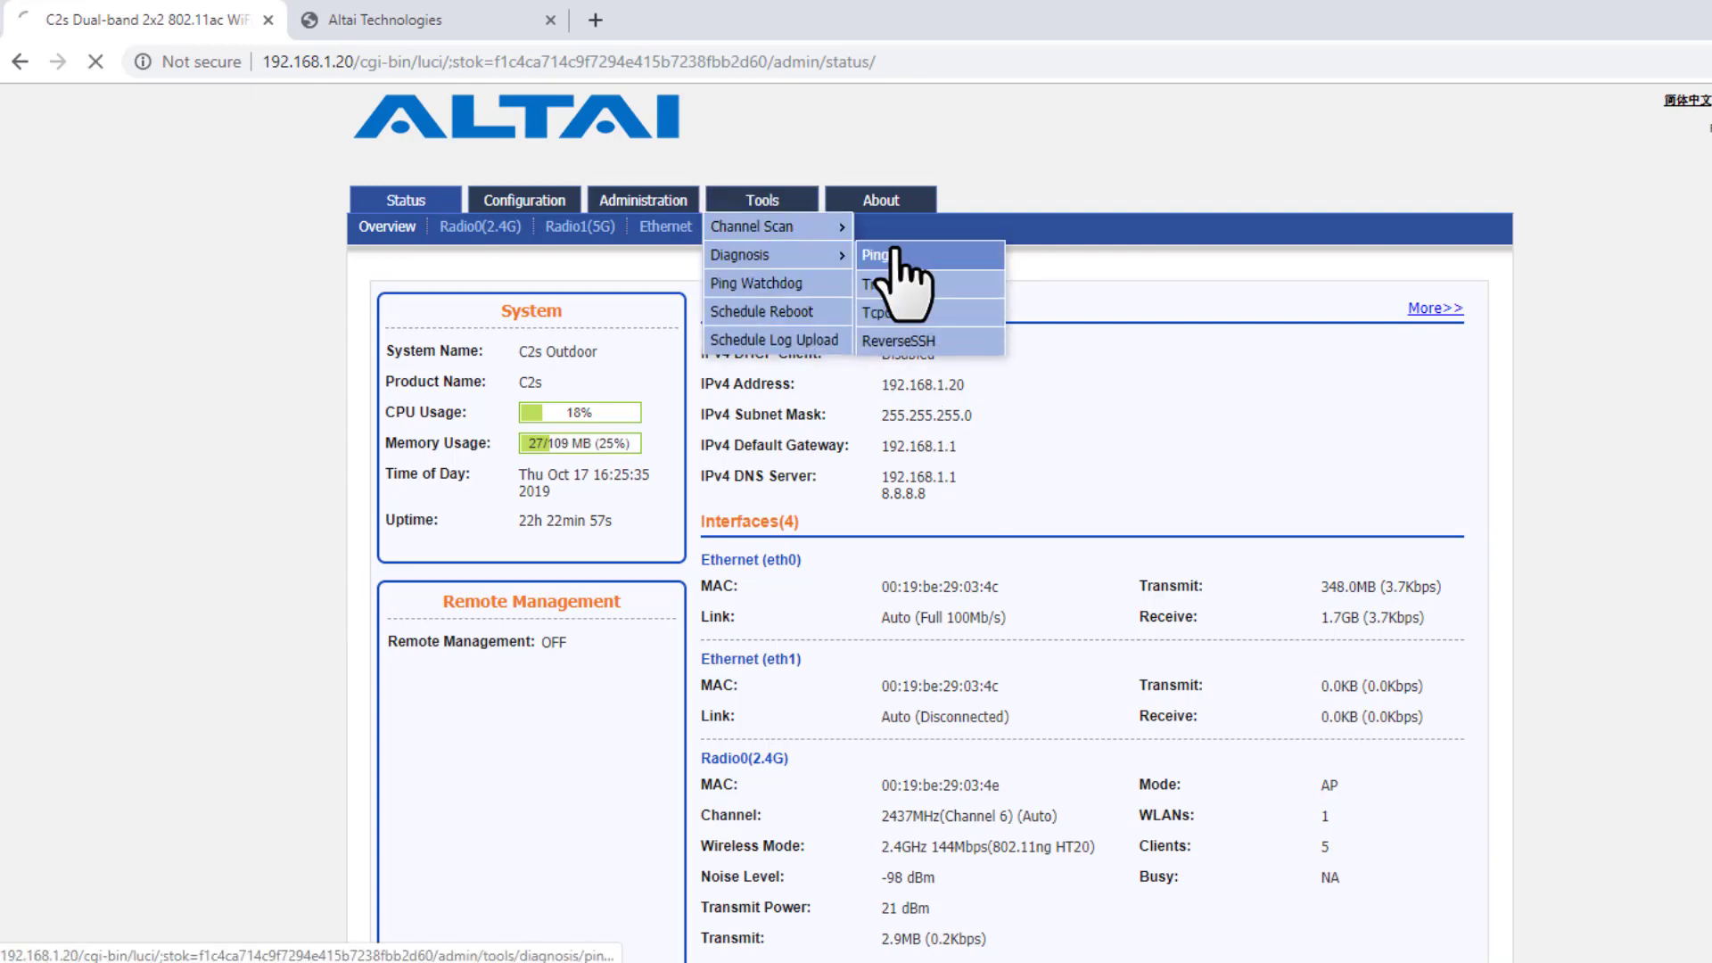
pyautogui.click(892, 256)
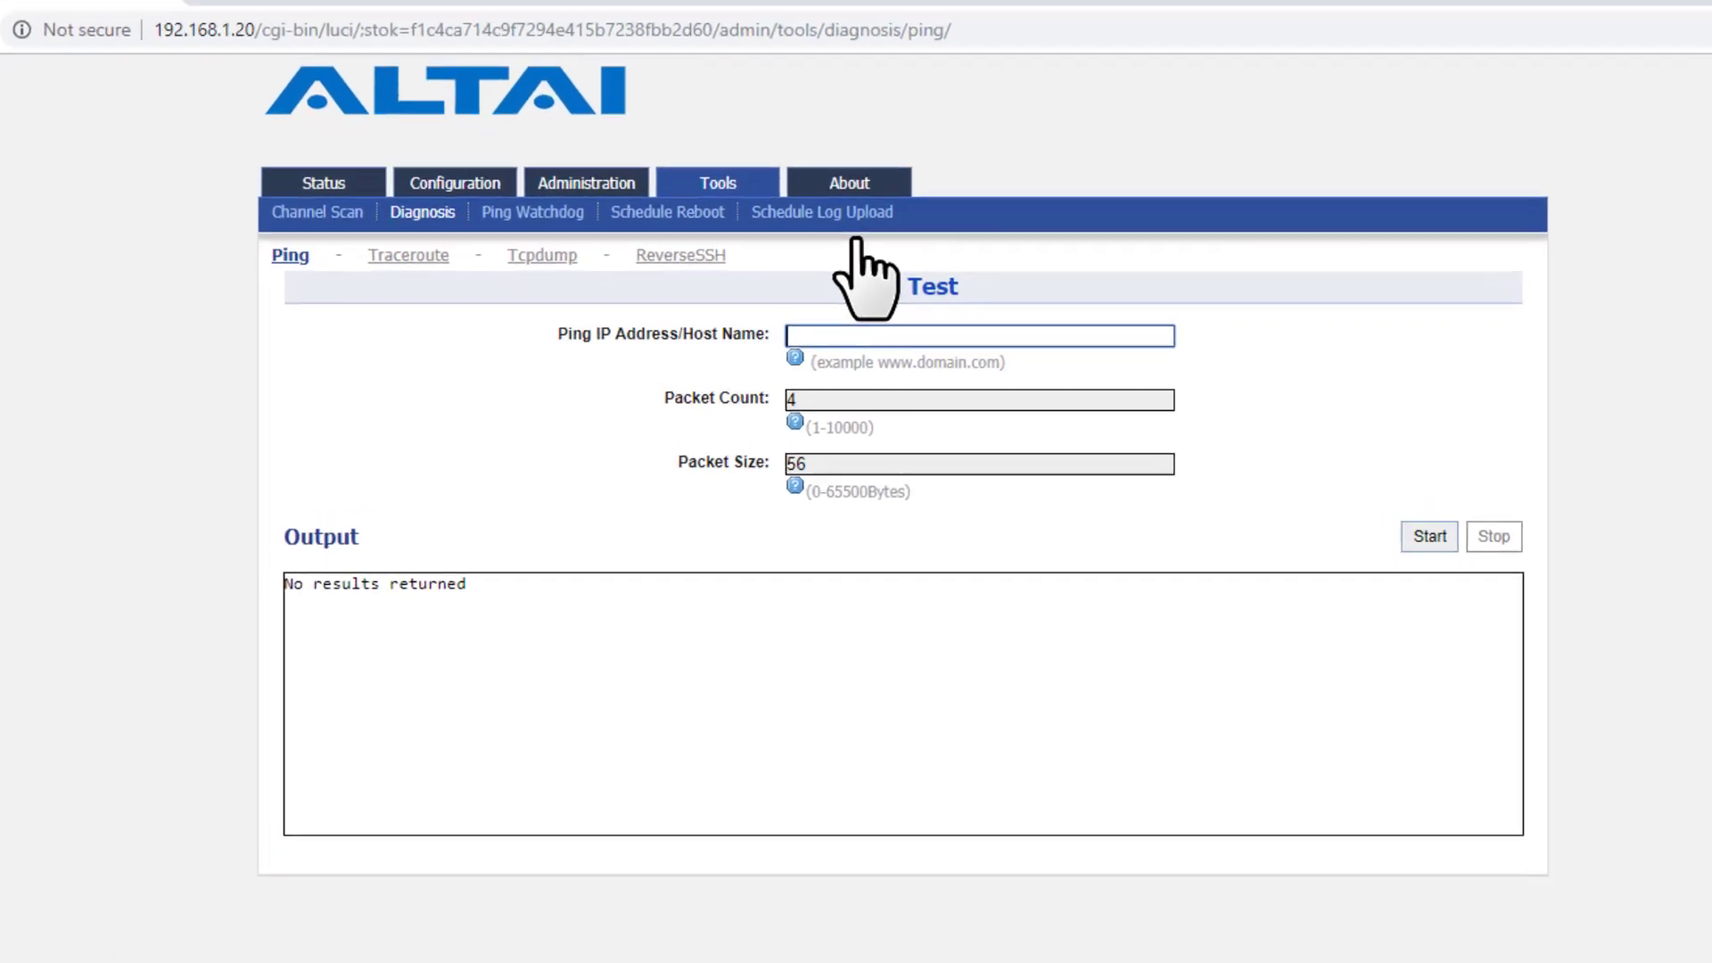
pyautogui.write('www.google.com')
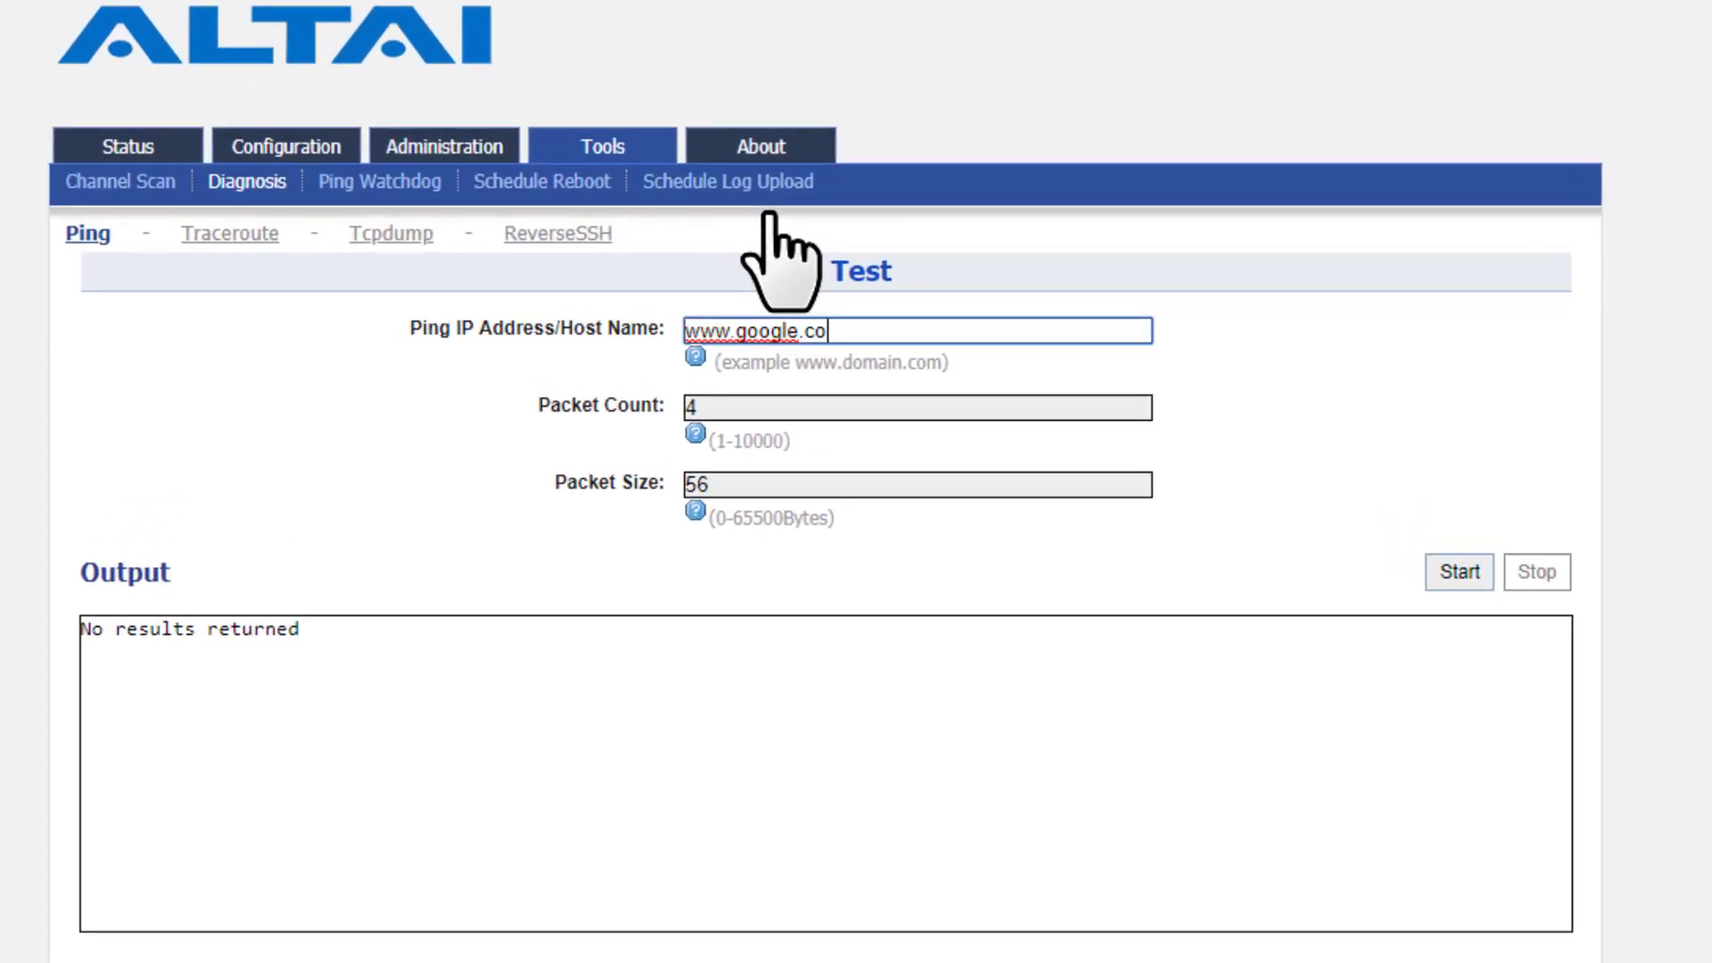
pyautogui.click(1449, 571)
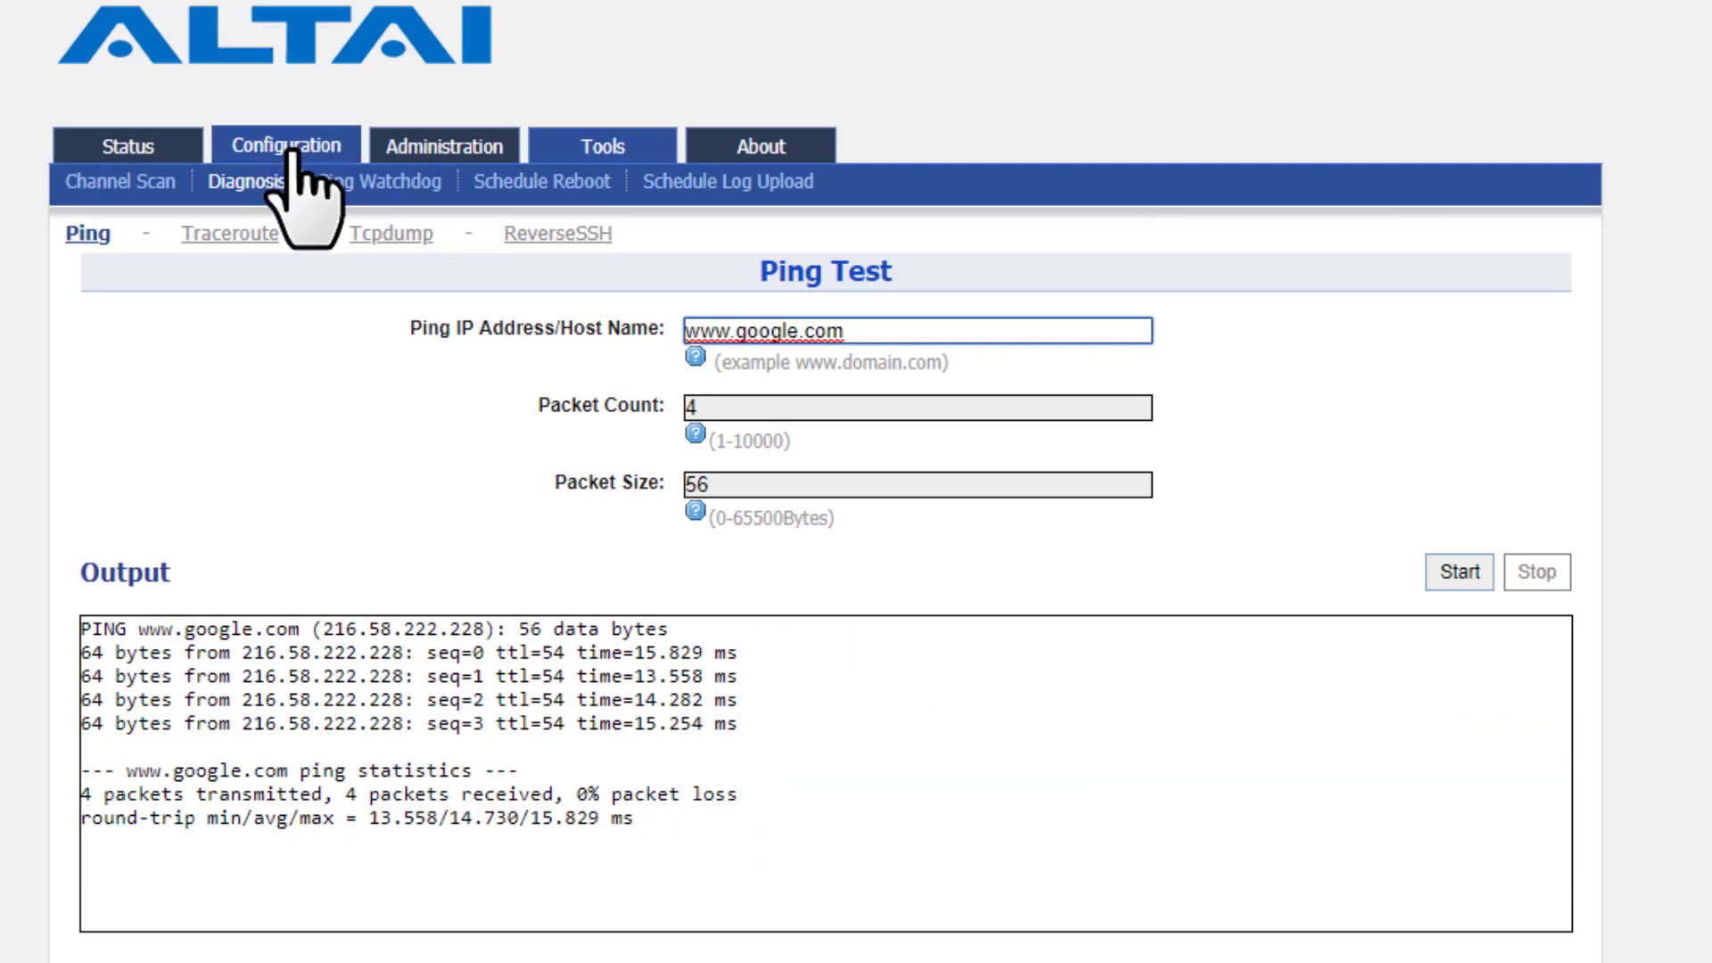
# - Enable remote management through AltaiCare with the Cloud connection type and Full Management for both radios, and submit the settings
pyautogui.moveTo(290, 151)
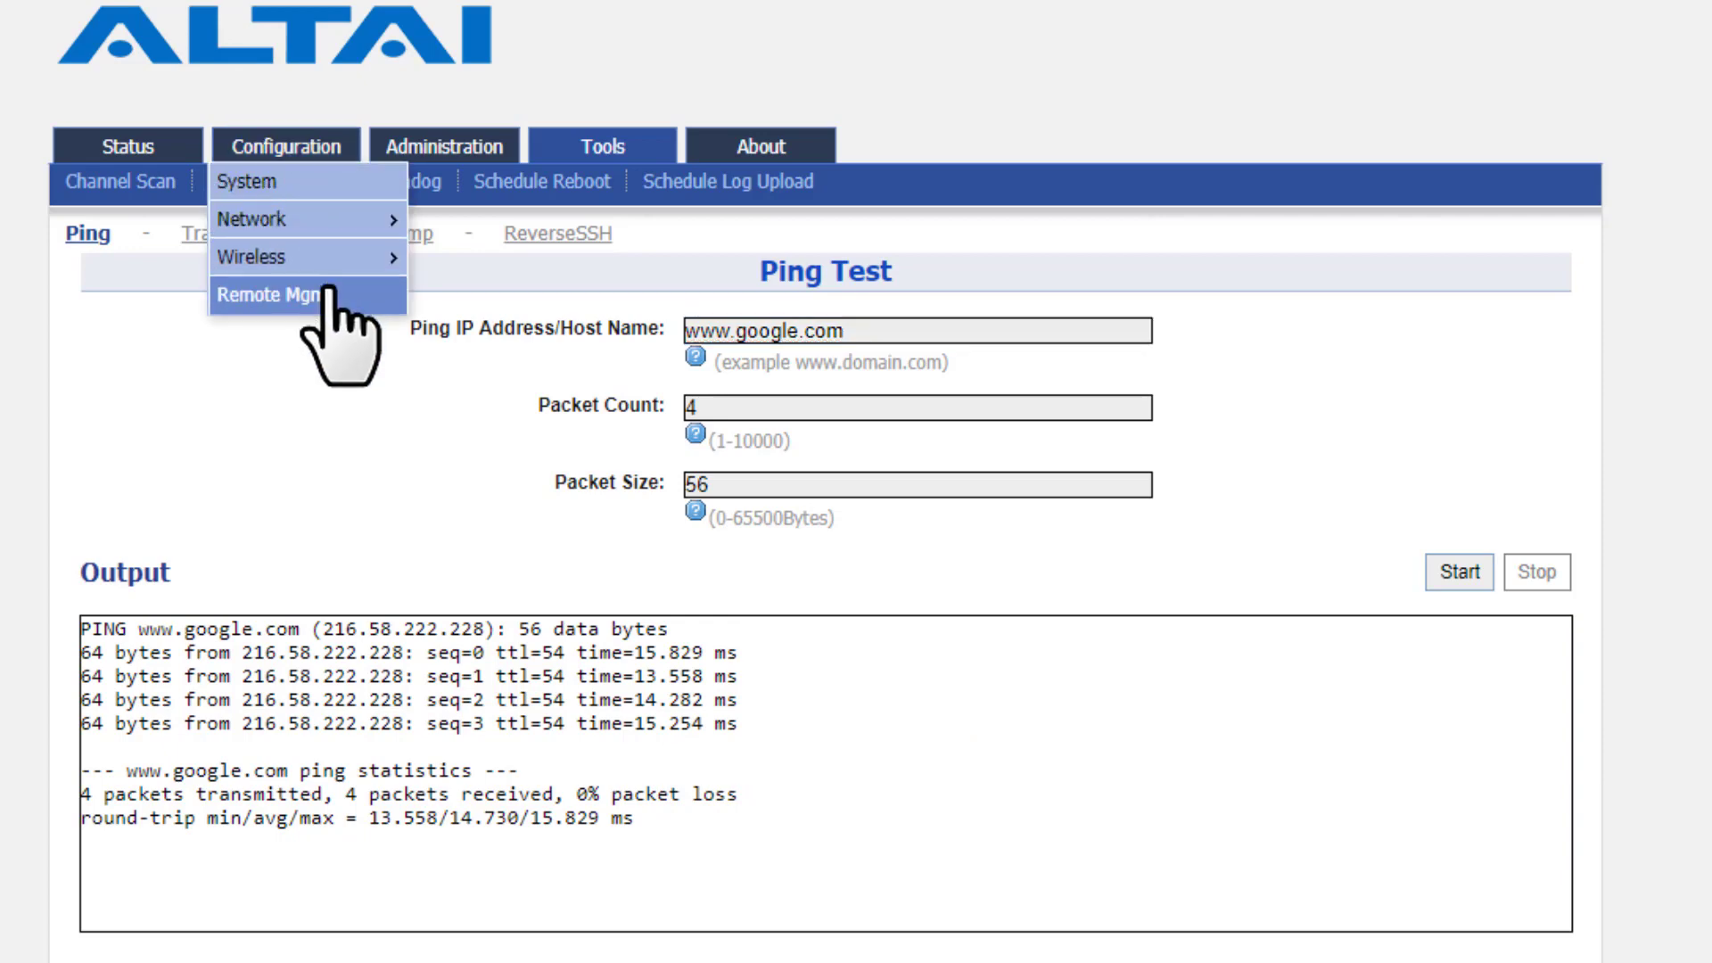
pyautogui.click(330, 296)
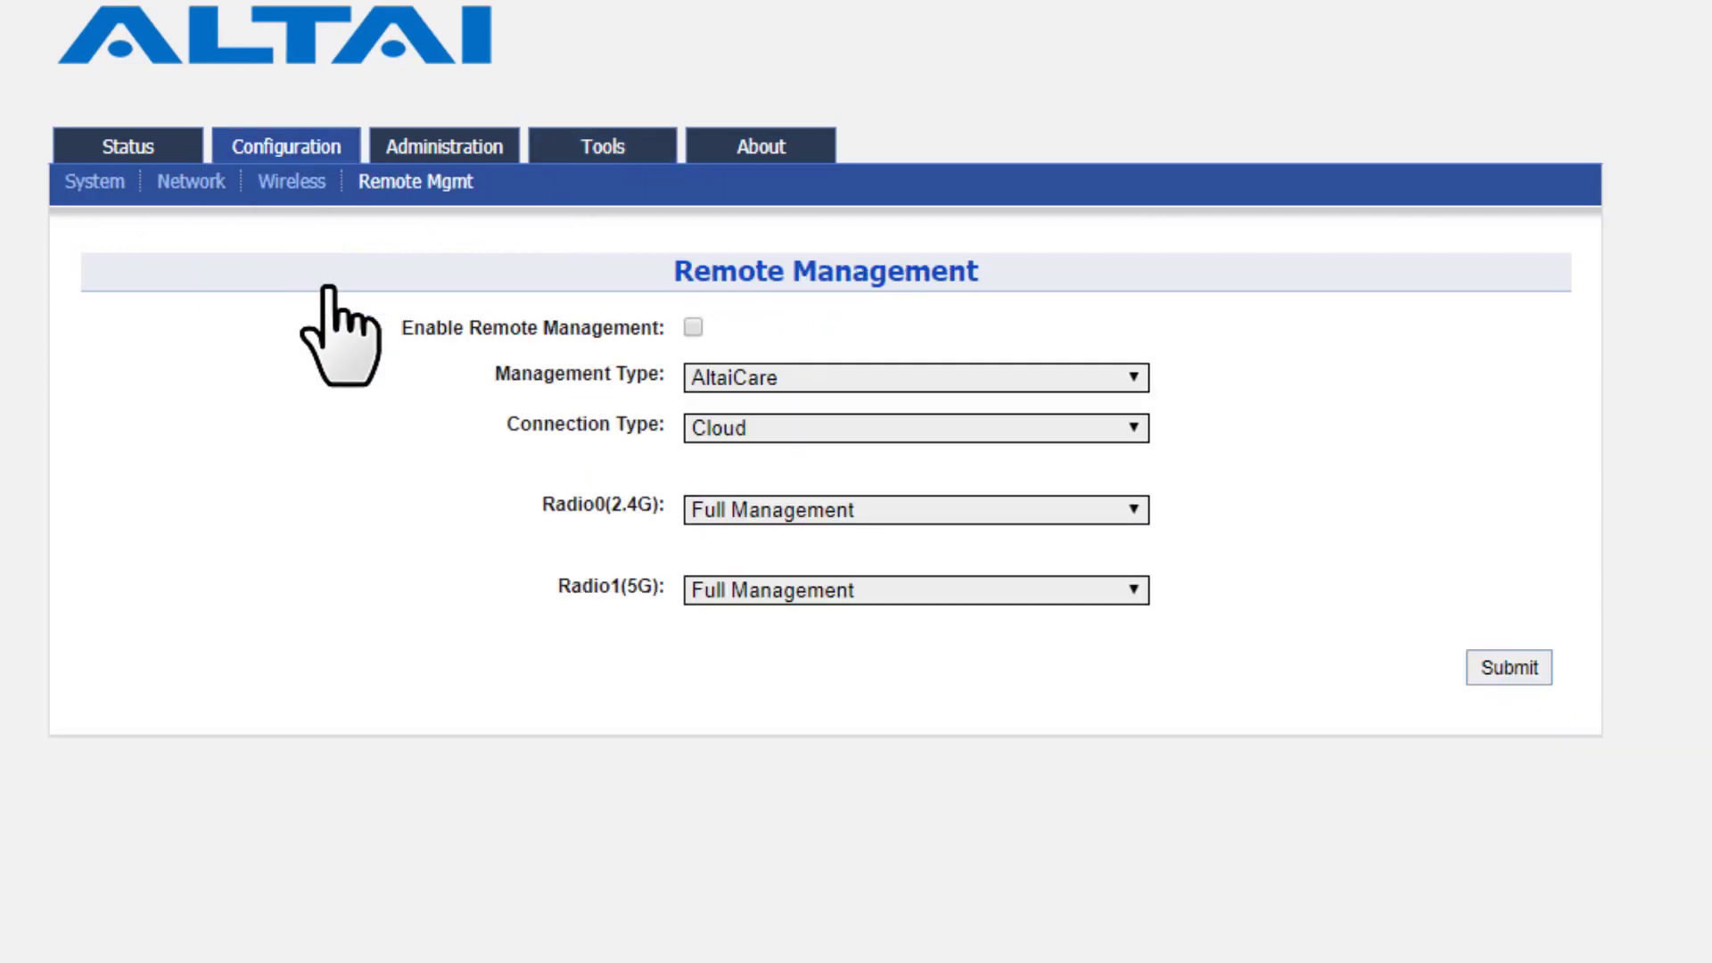
pyautogui.click(691, 326)
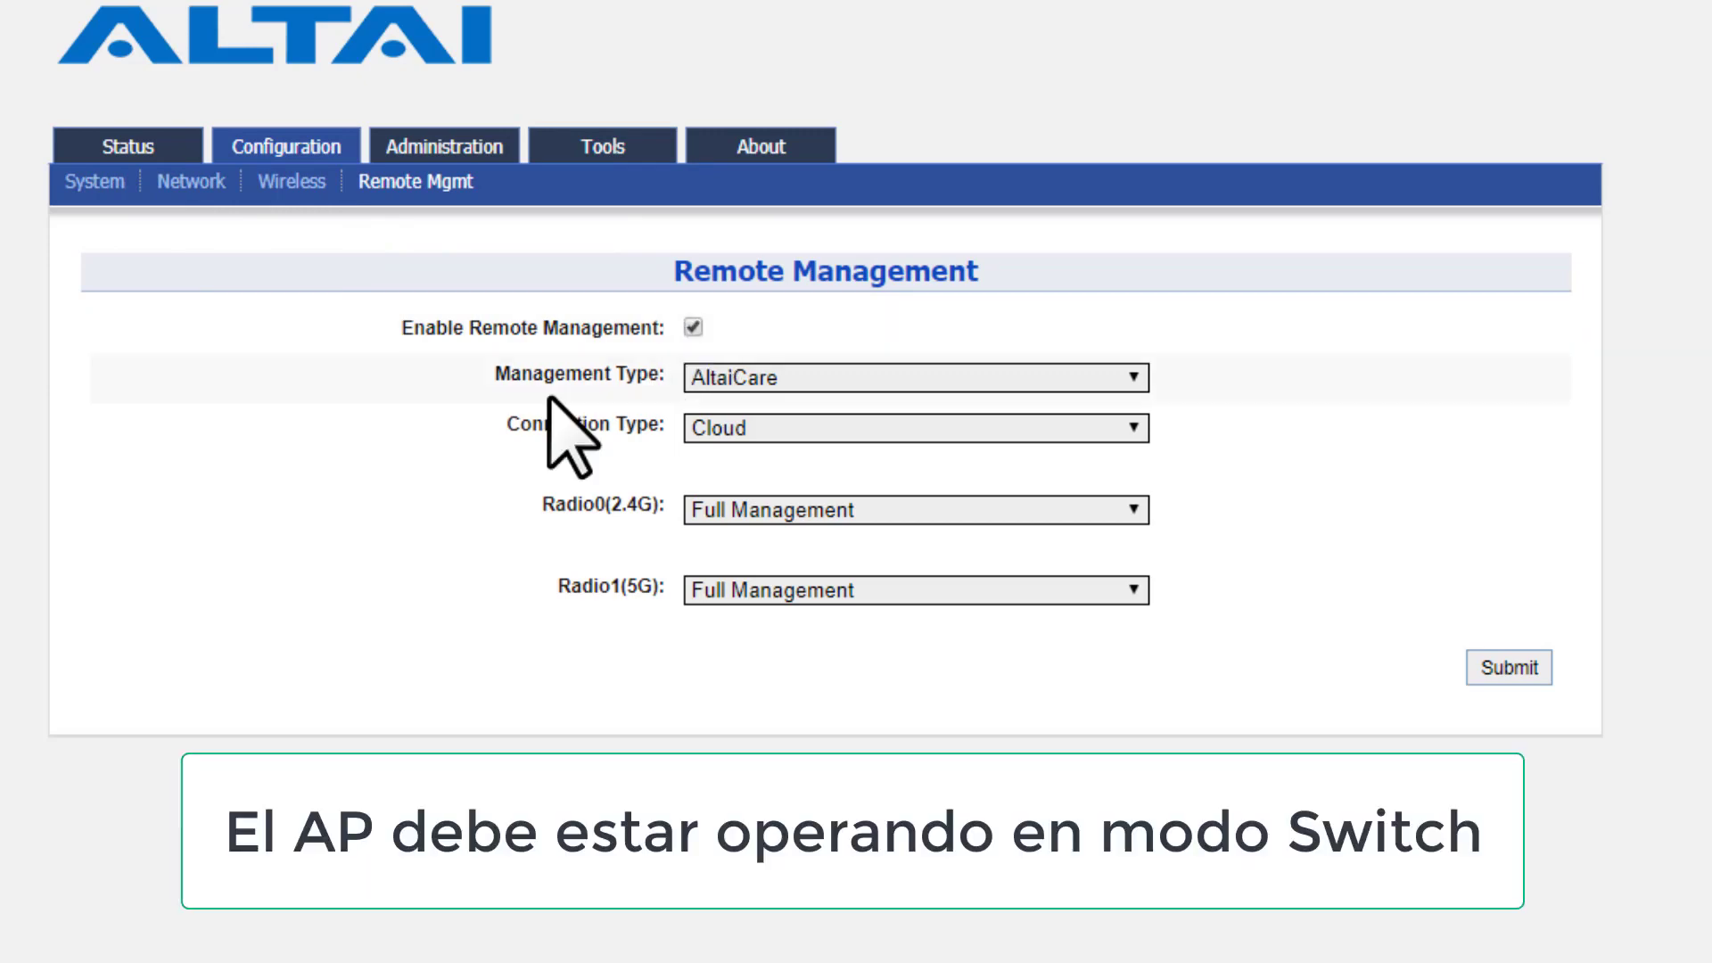
pyautogui.click(722, 435)
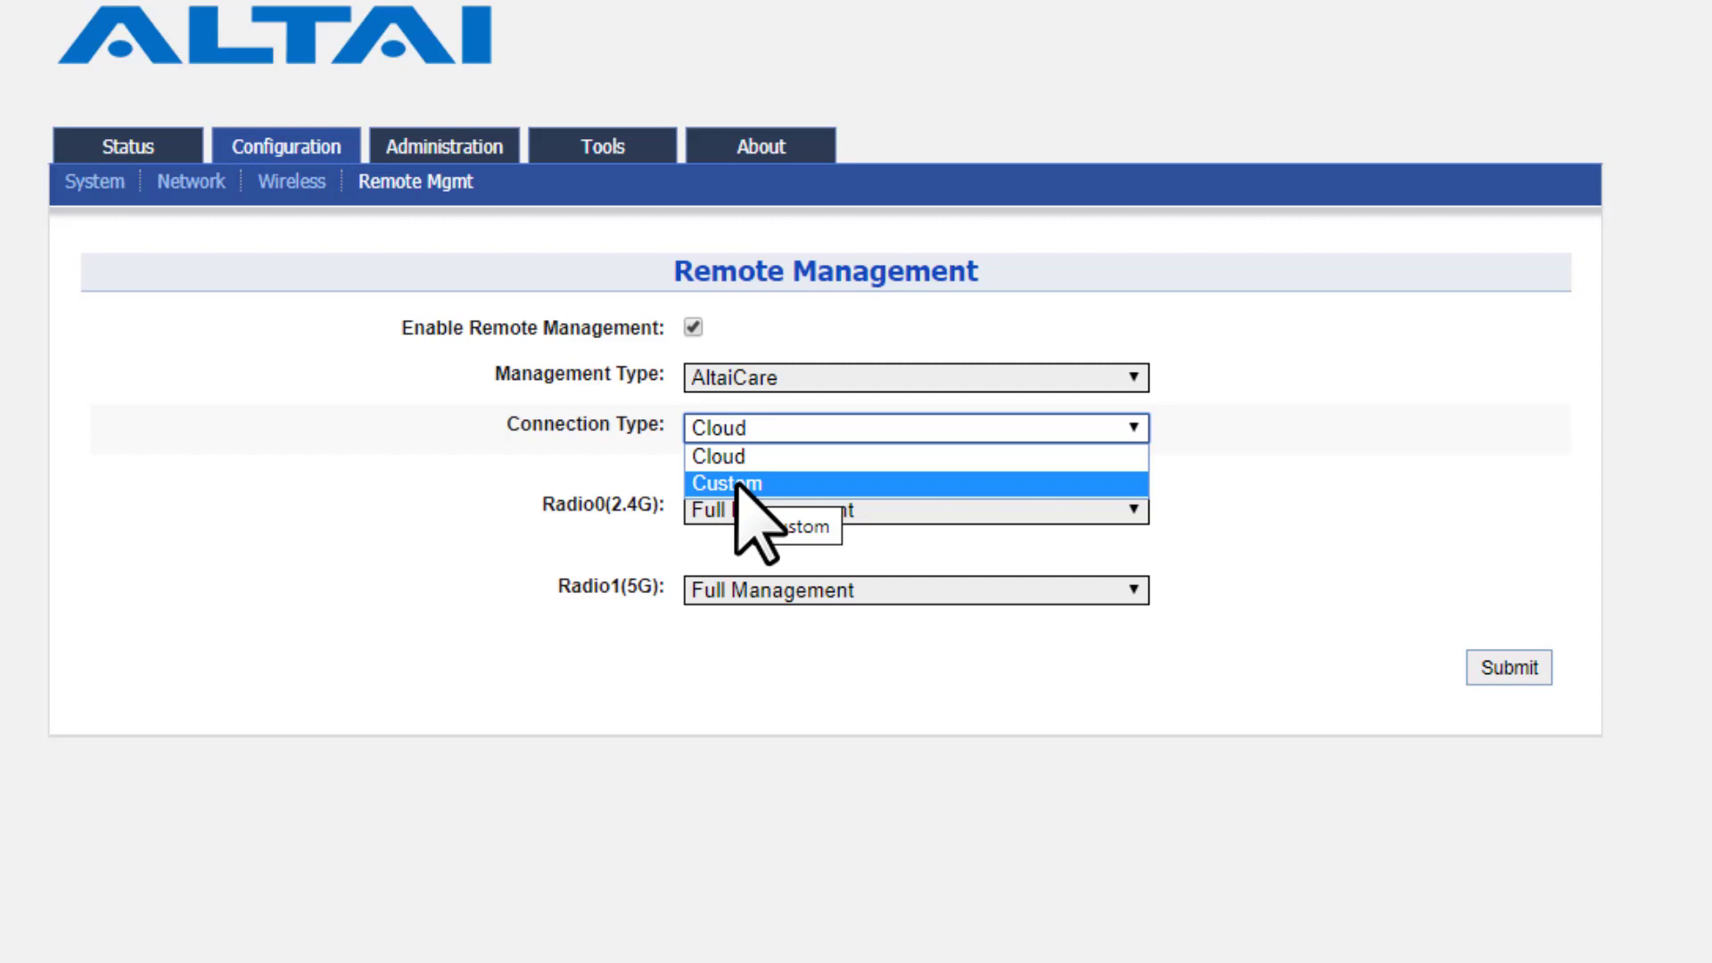
pyautogui.click(532, 512)
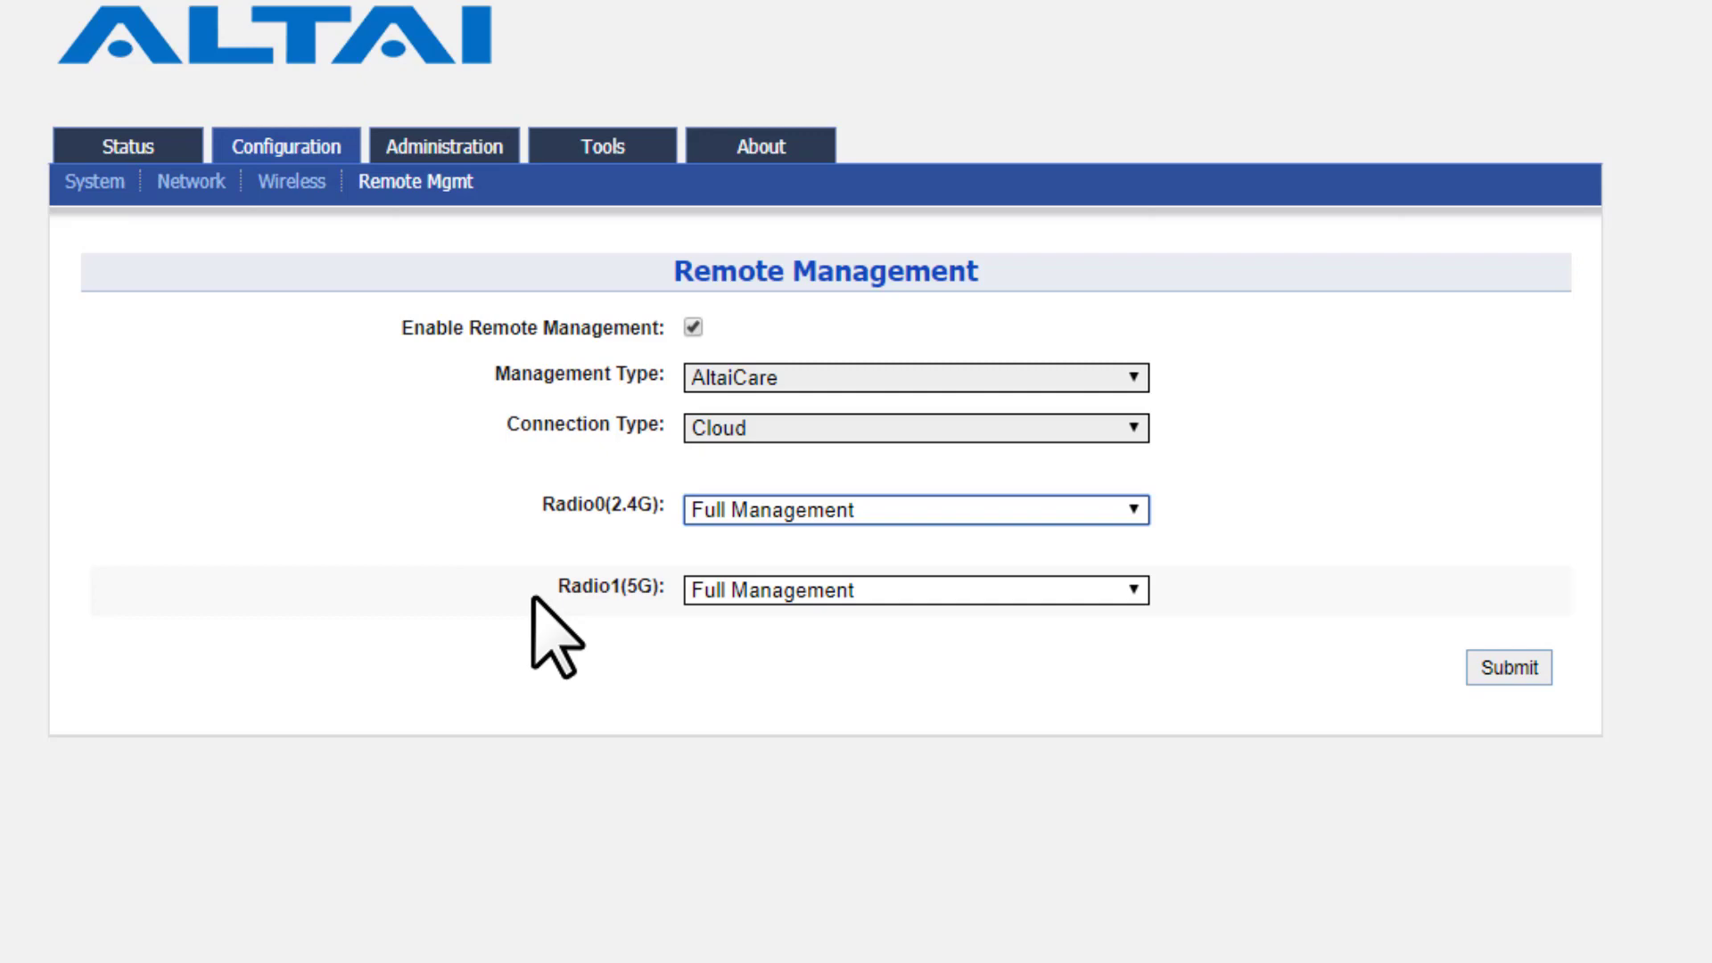
pyautogui.click(753, 595)
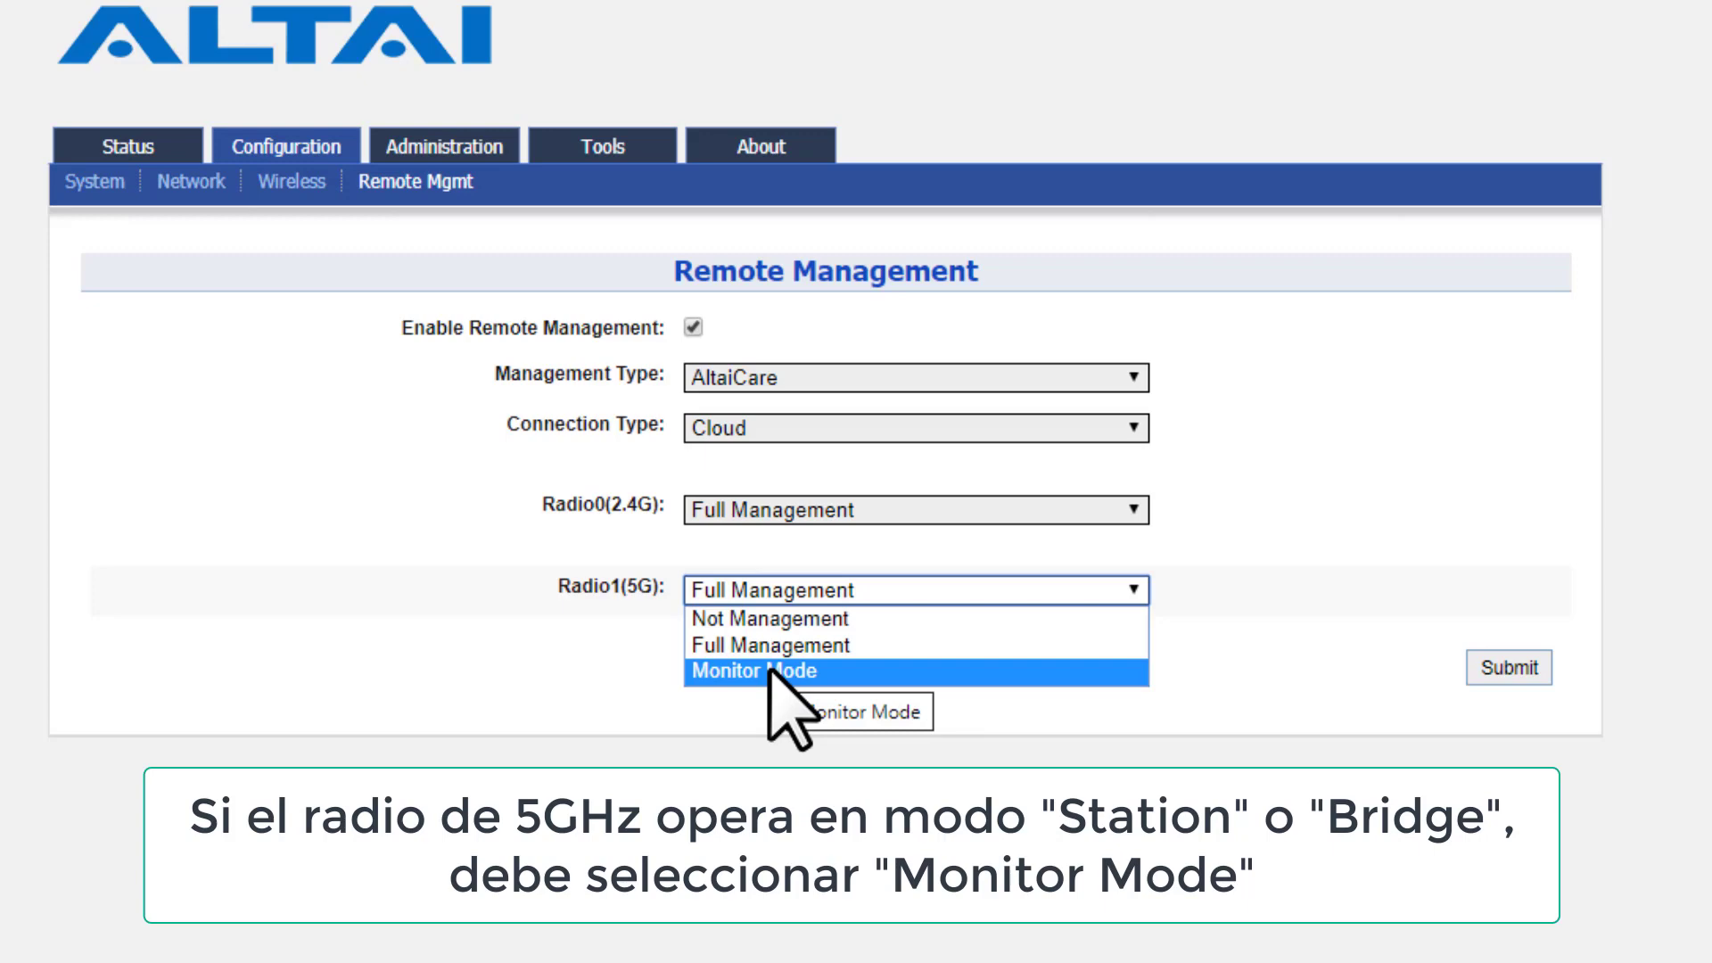
pyautogui.click(635, 829)
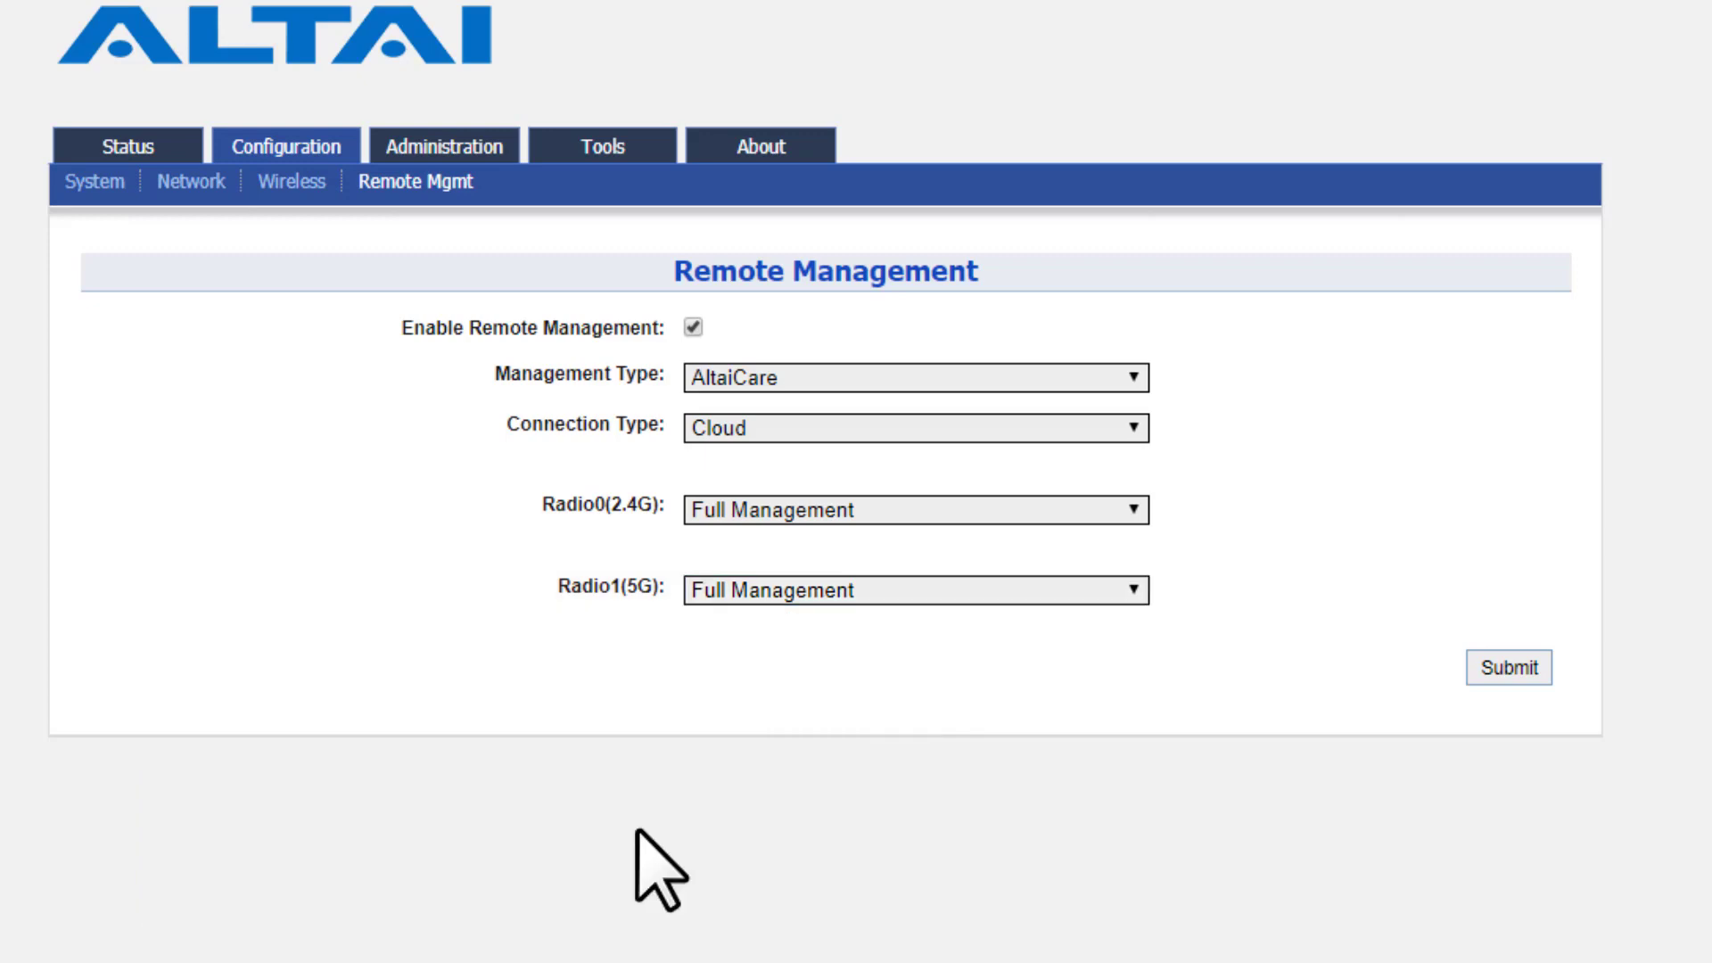
pyautogui.click(1509, 667)
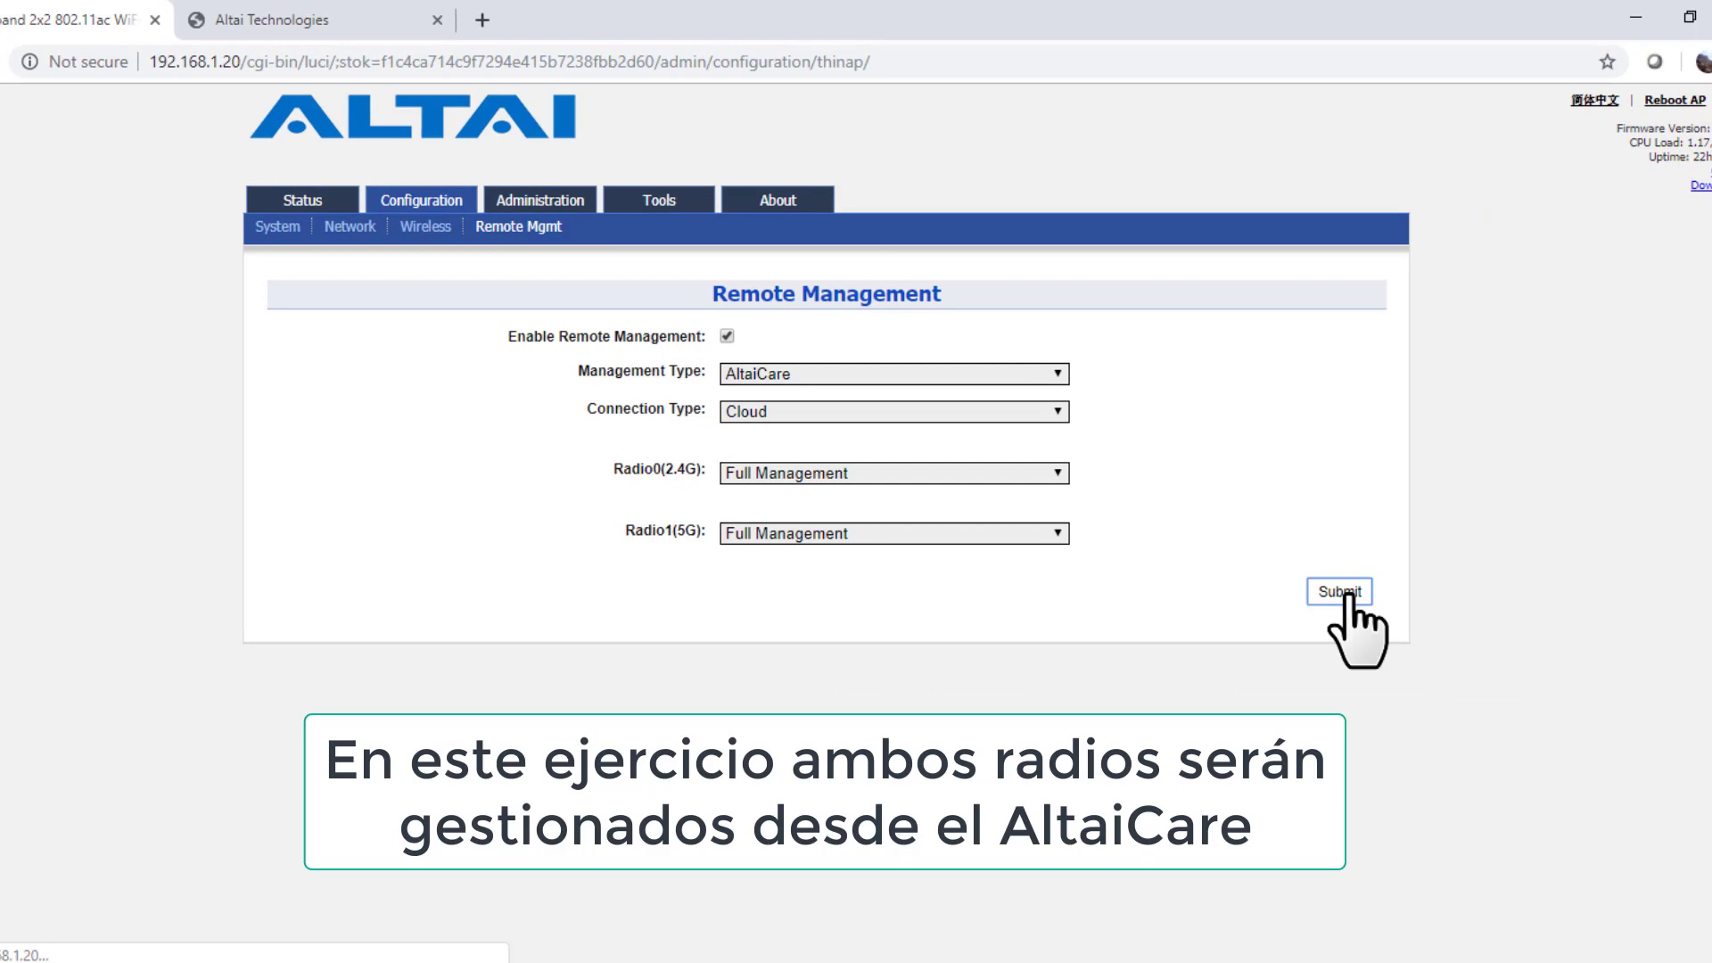
# - Copy the MAC address of the Ethernet (eth0) interface from the access point's status overview
pyautogui.click(321, 202)
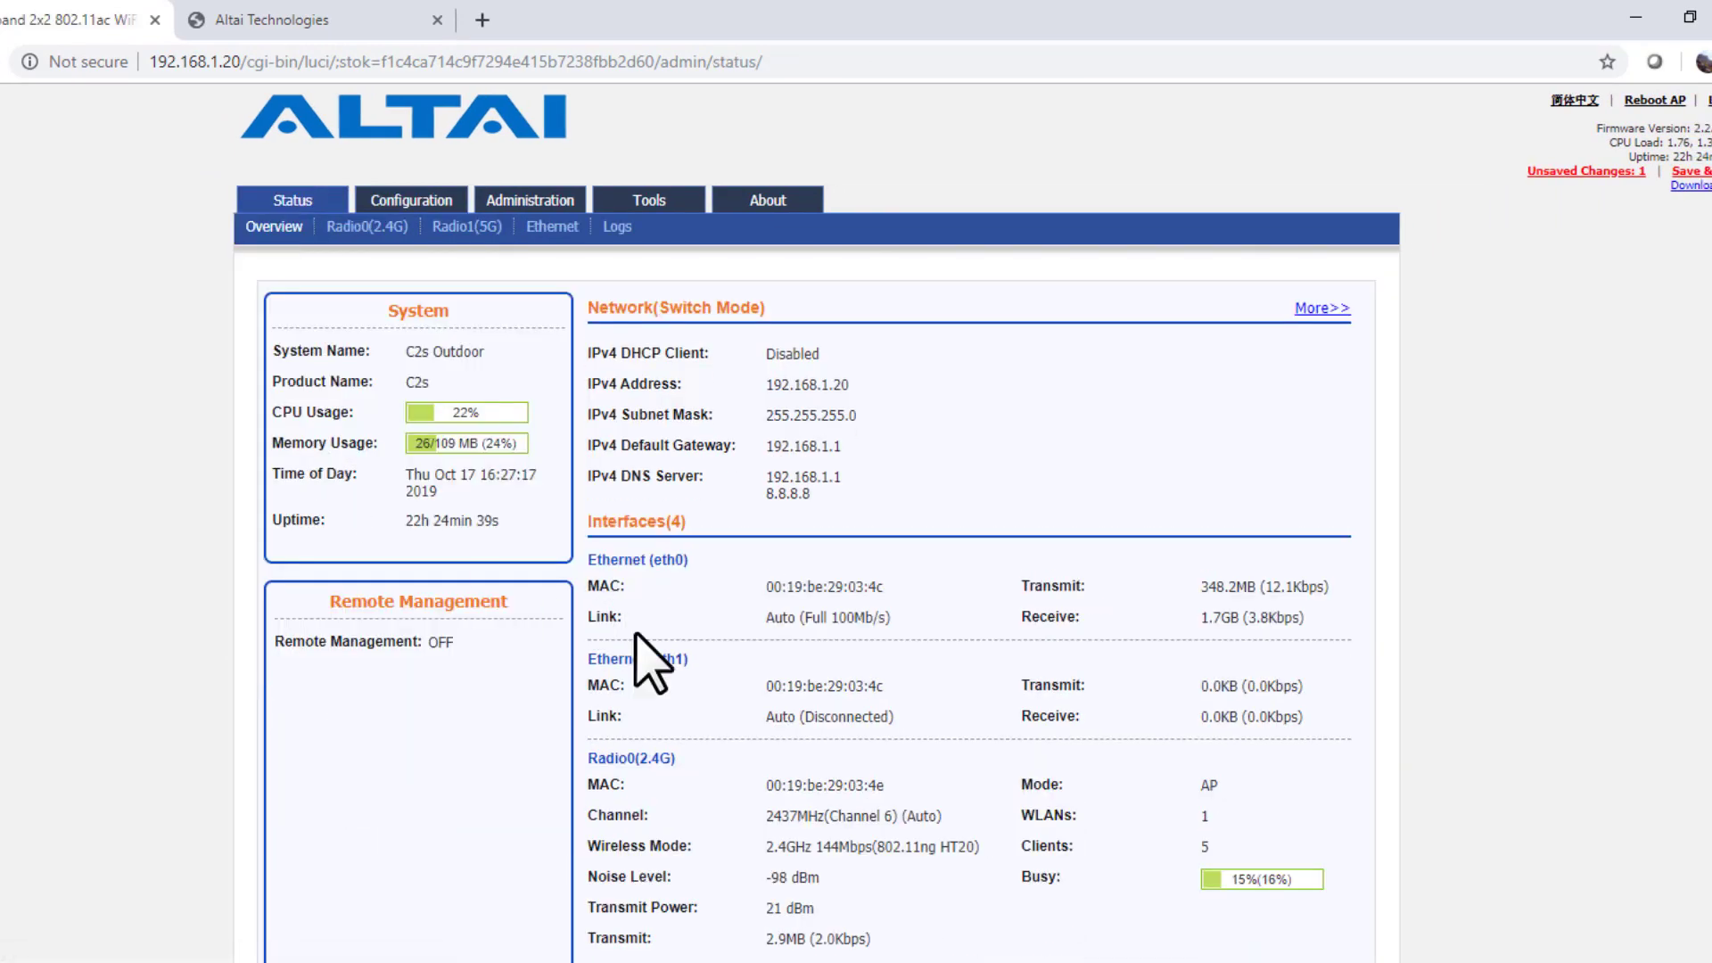
pyautogui.moveTo(765, 587)
pyautogui.mouseDown()
pyautogui.moveTo(891, 584)
pyautogui.moveTo(761, 584)
pyautogui.mouseUp()
pyautogui.click(888, 585)
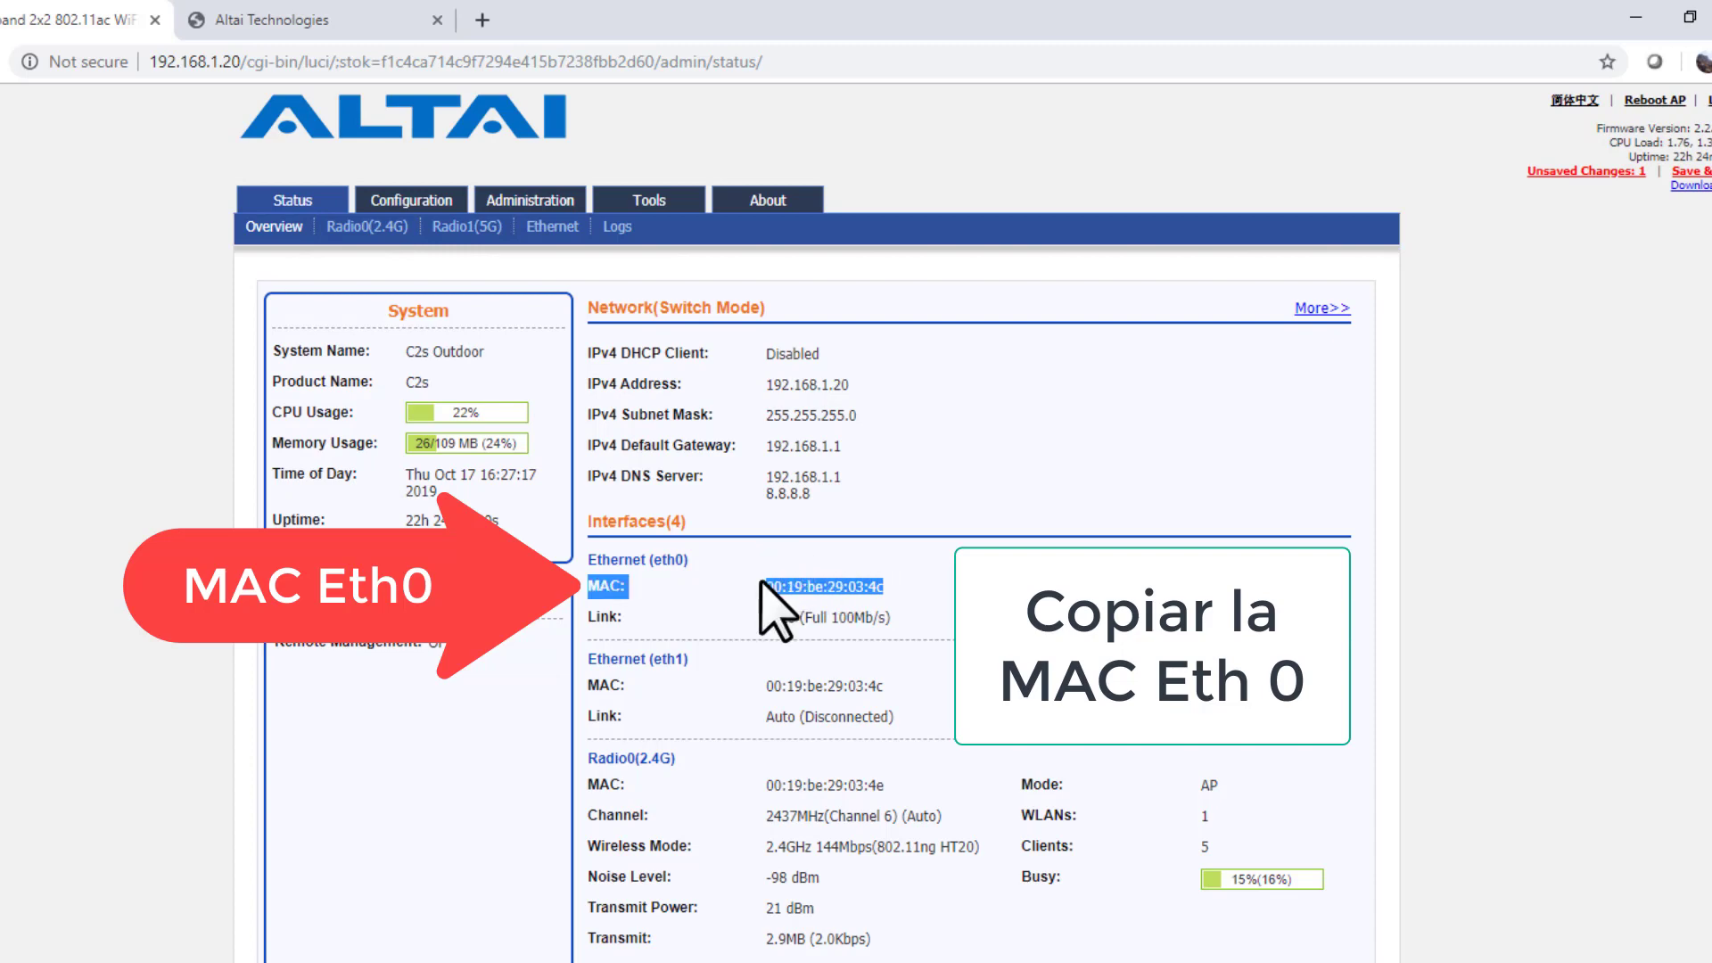
# - Review the unsaved remote management change, and save and apply it to the access point
pyautogui.click(1560, 171)
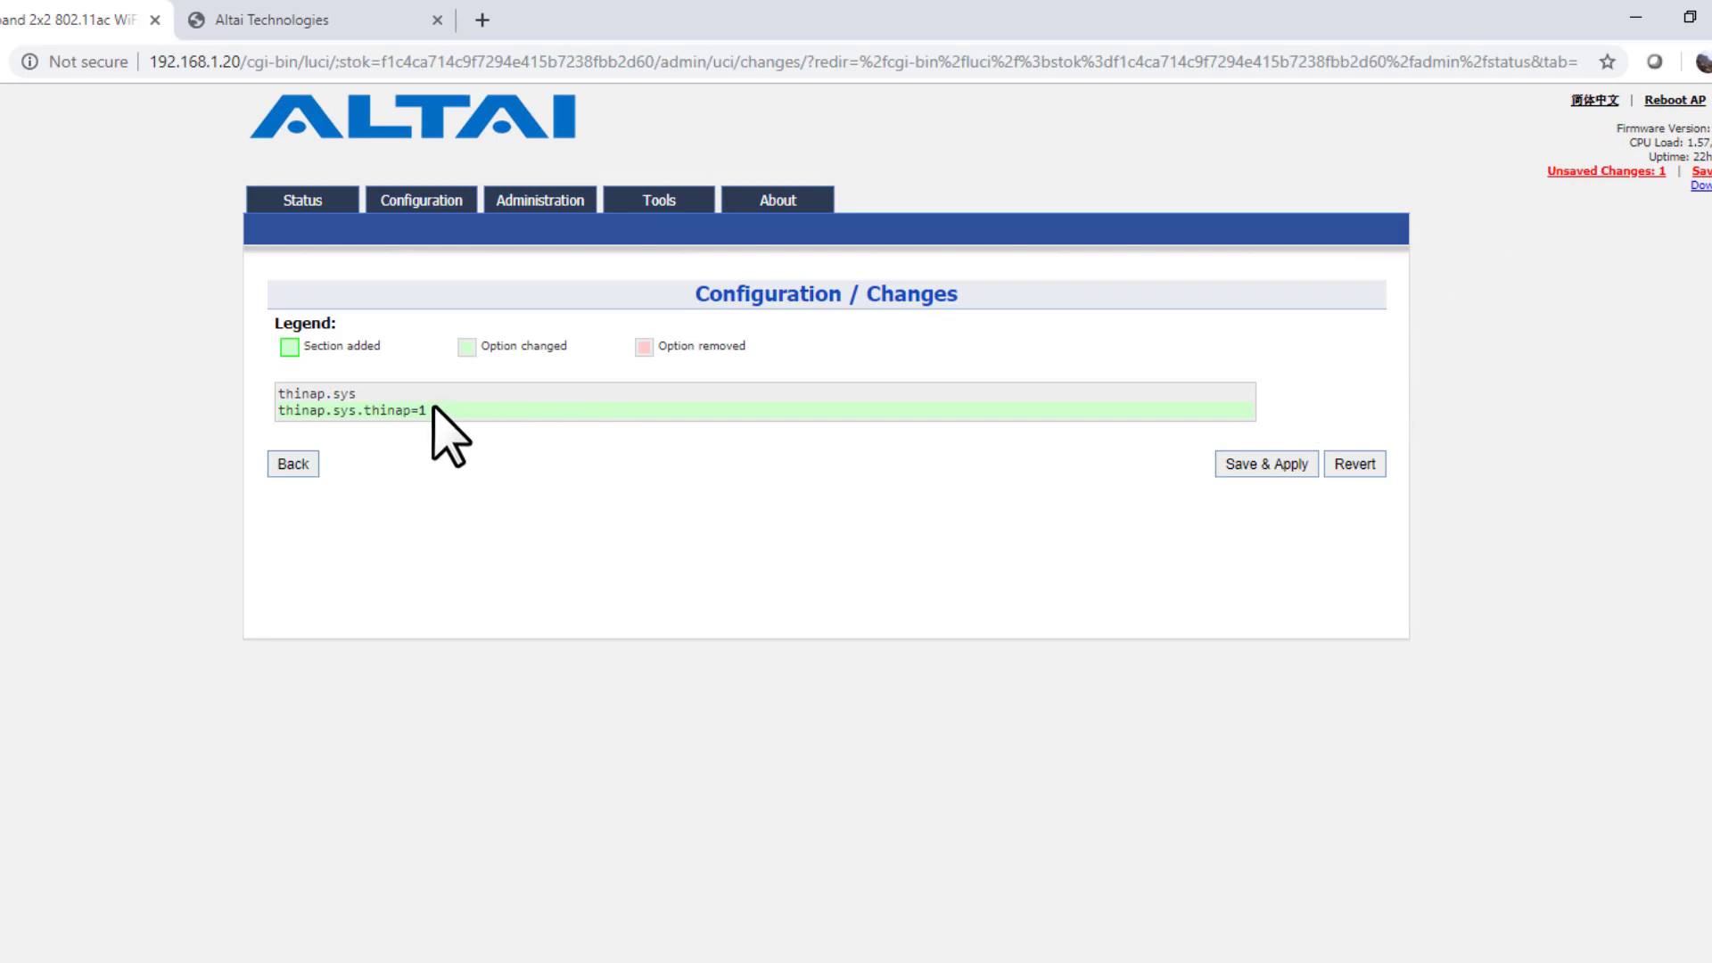
pyautogui.click(1247, 464)
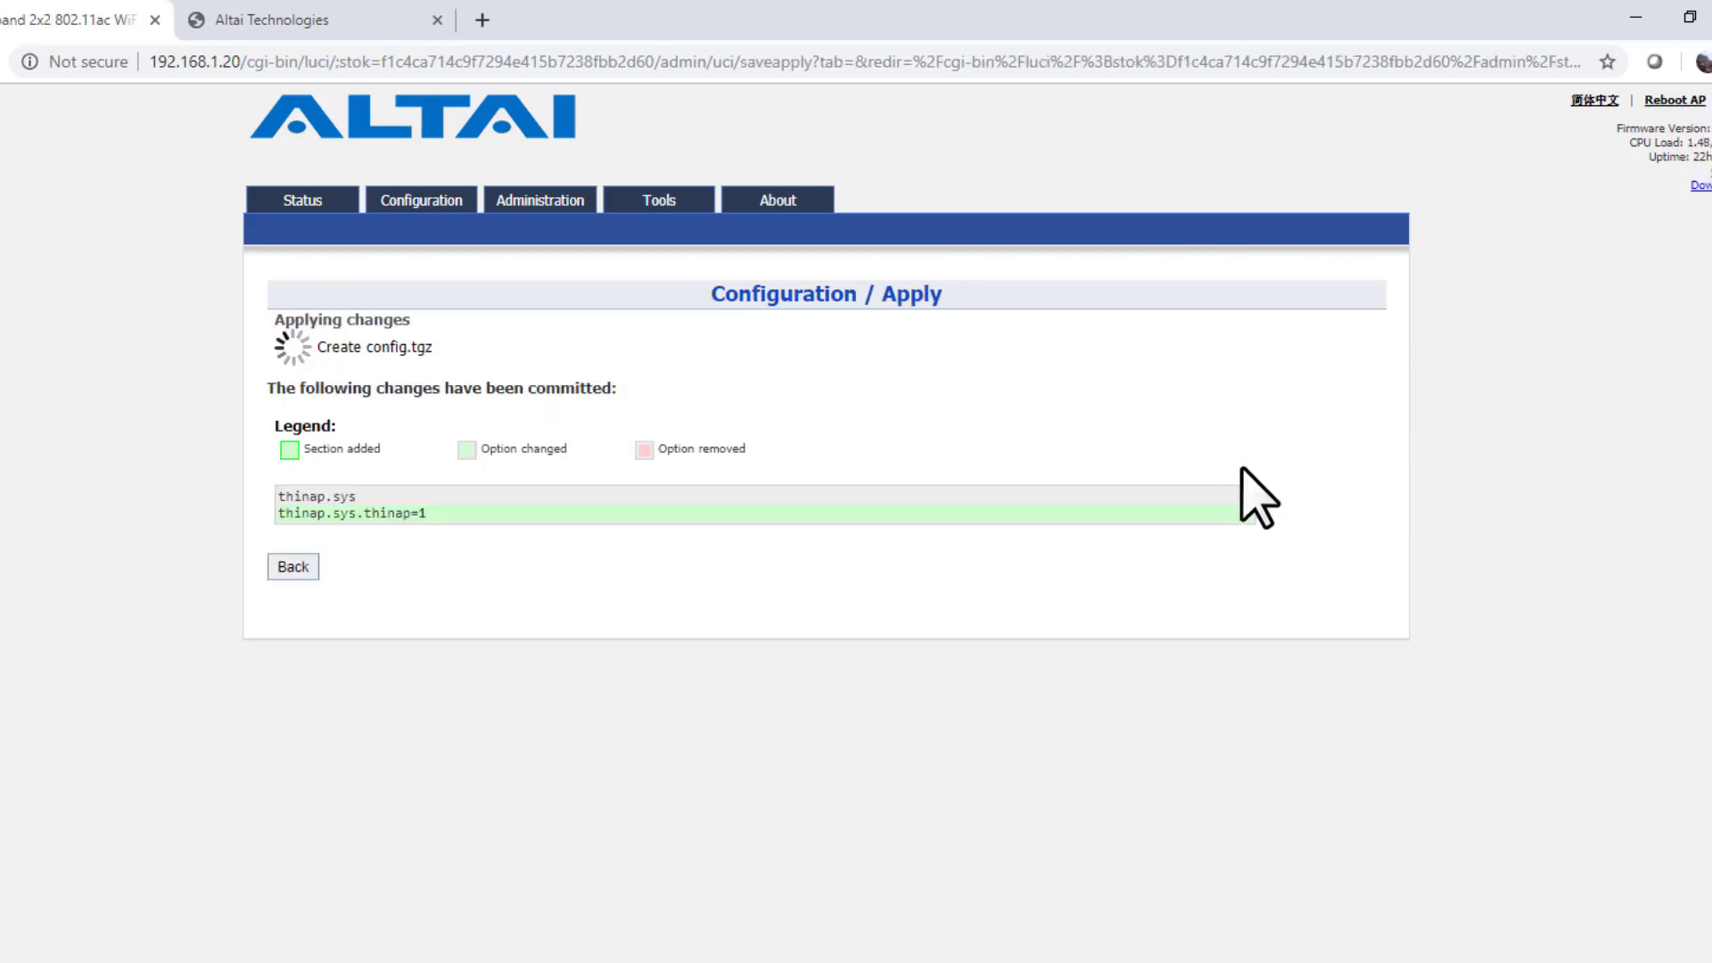
pyautogui.click(649, 205)
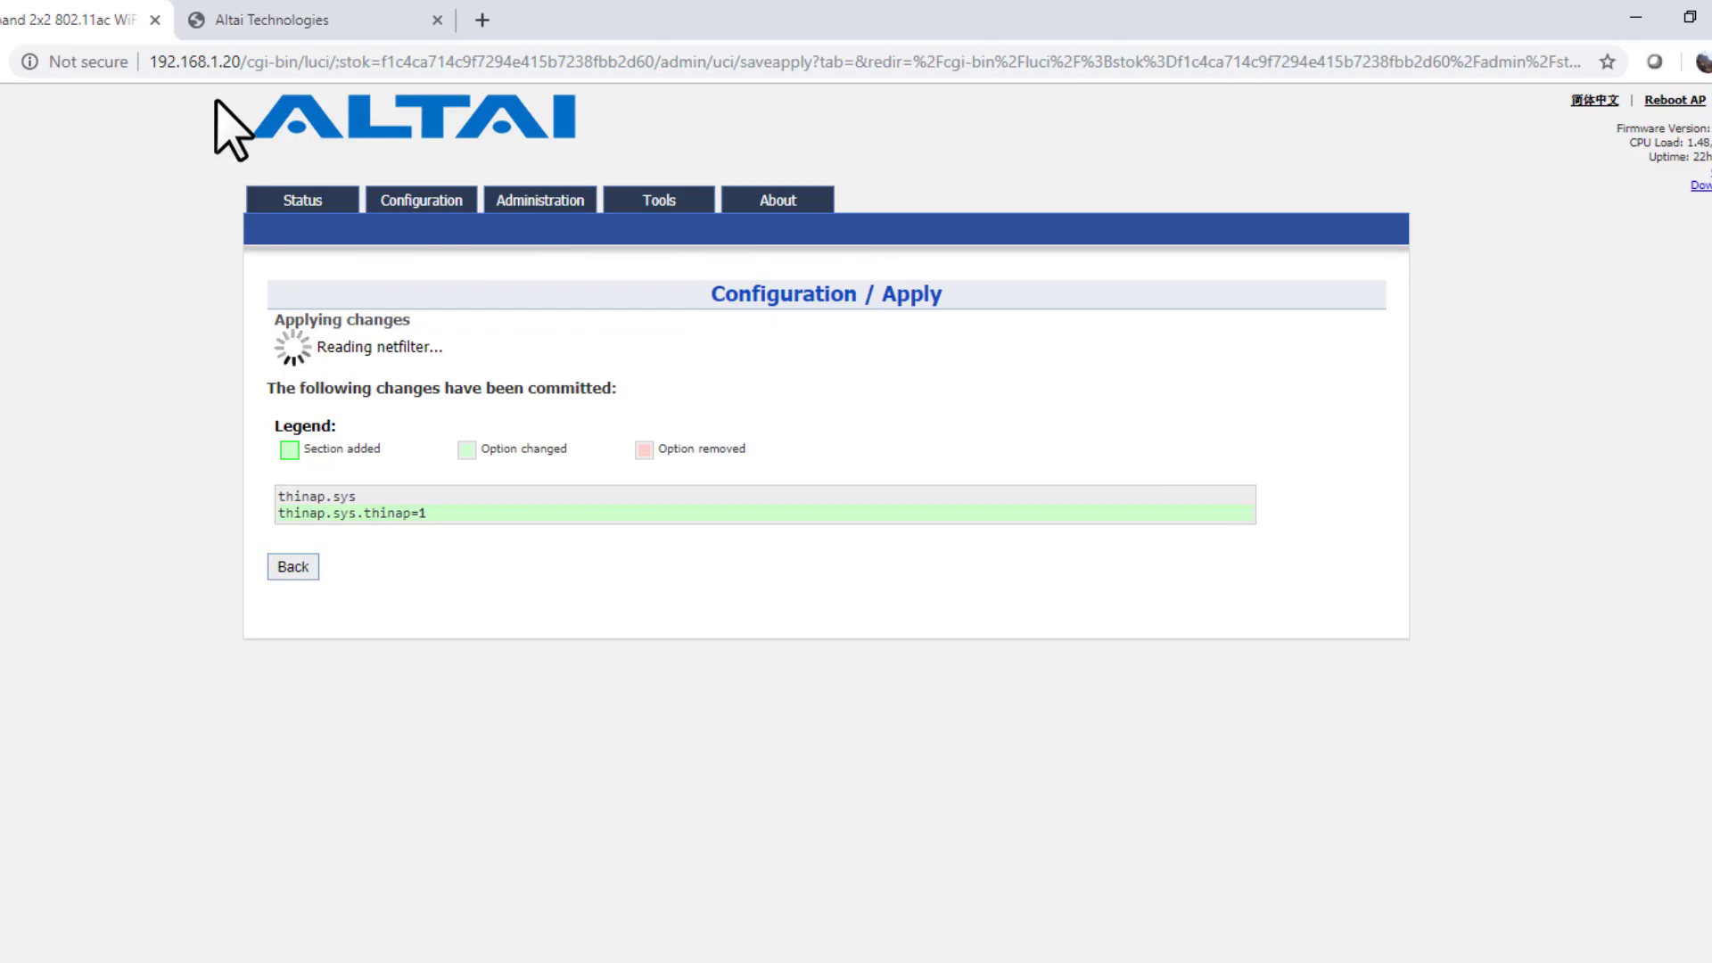
# - Switch to the other browser tab, open care.altaitechnologies.com and sign in with the saved account
pyautogui.click(294, 21)
pyautogui.click(250, 61)
pyautogui.write('care.altaitechnologies.com')
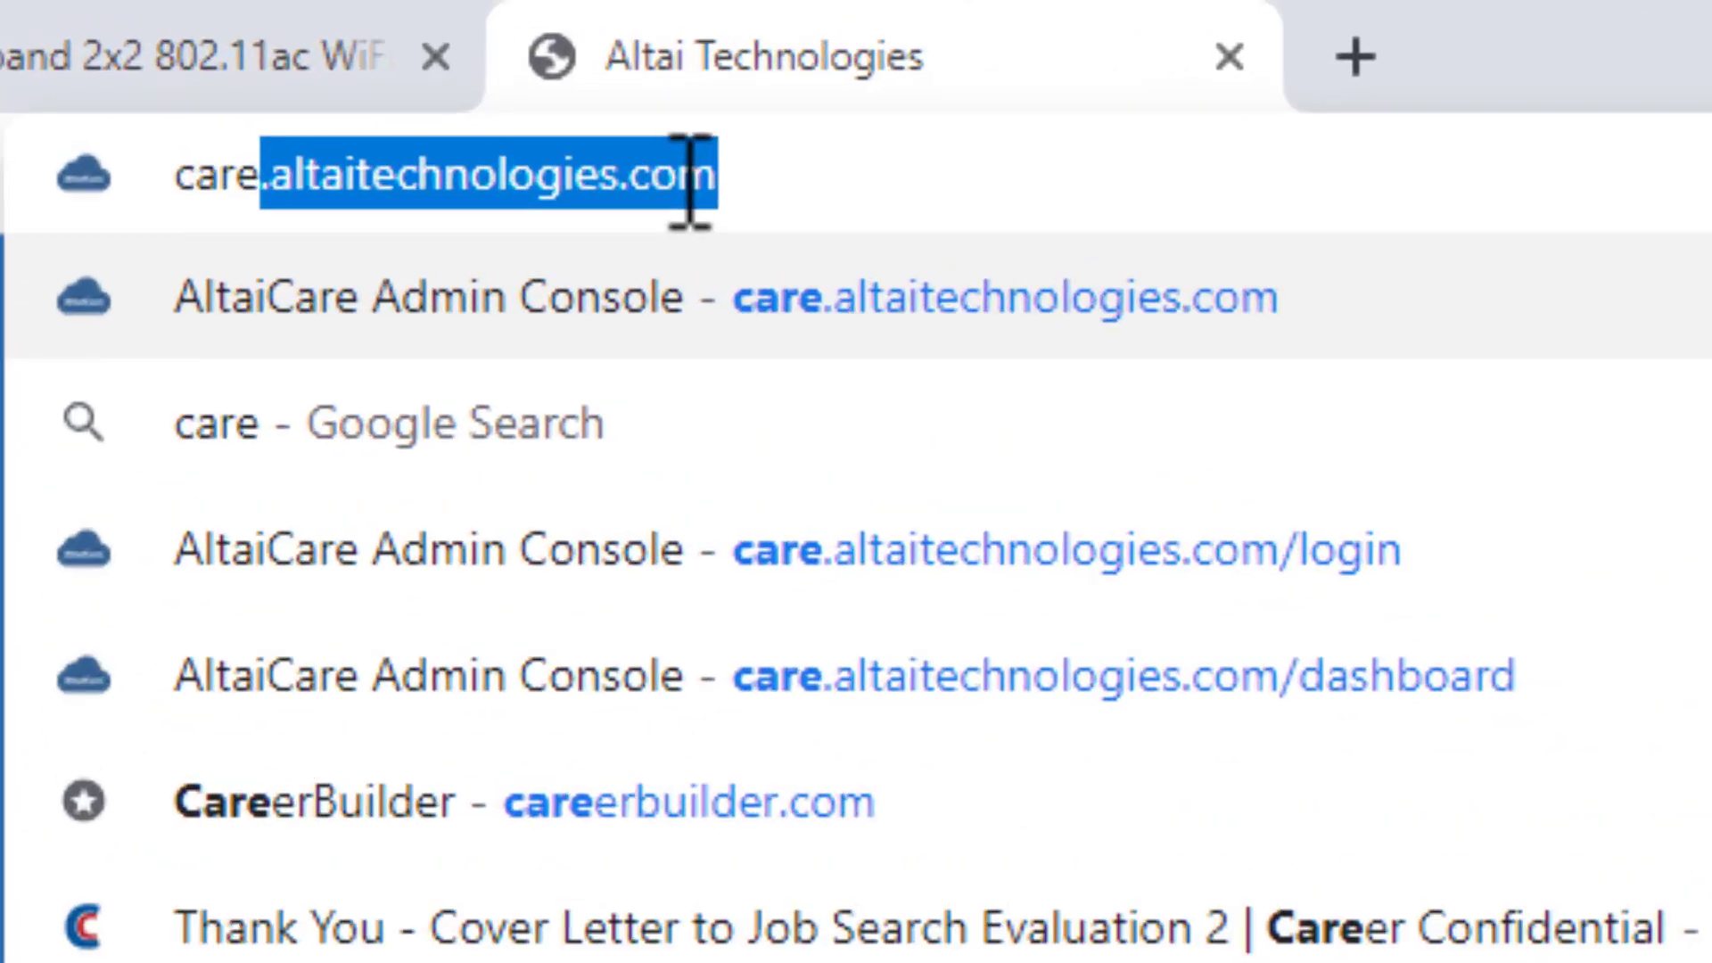
pyautogui.press('Return')
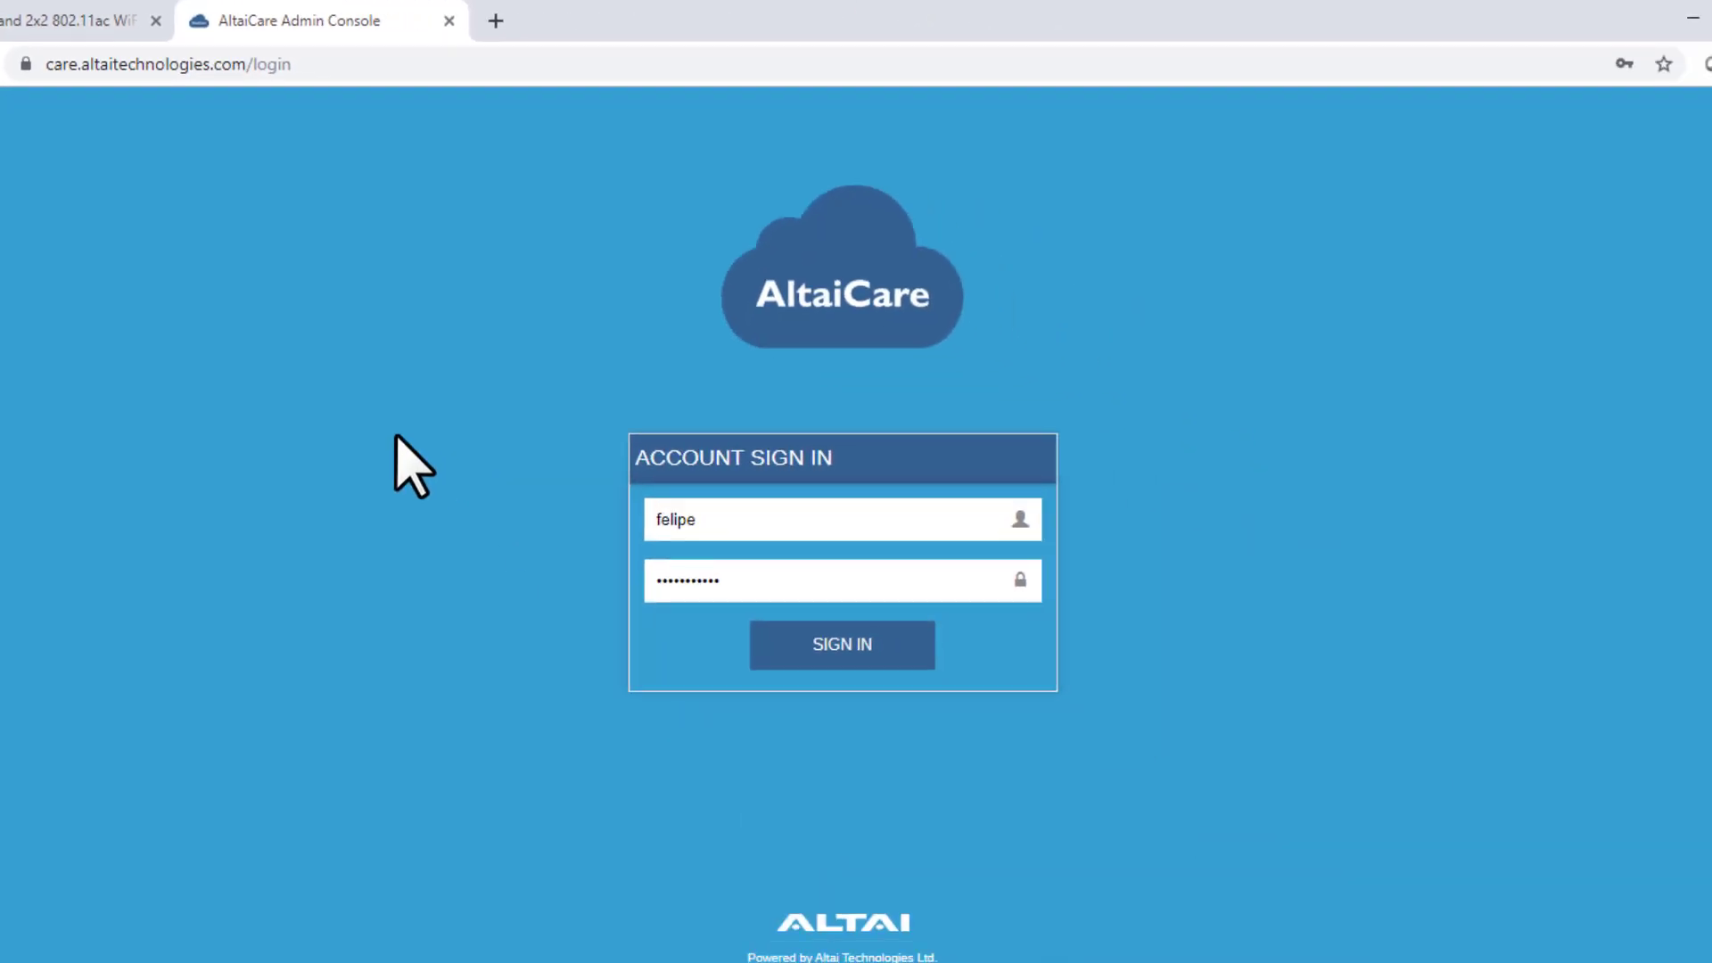
pyautogui.click(809, 644)
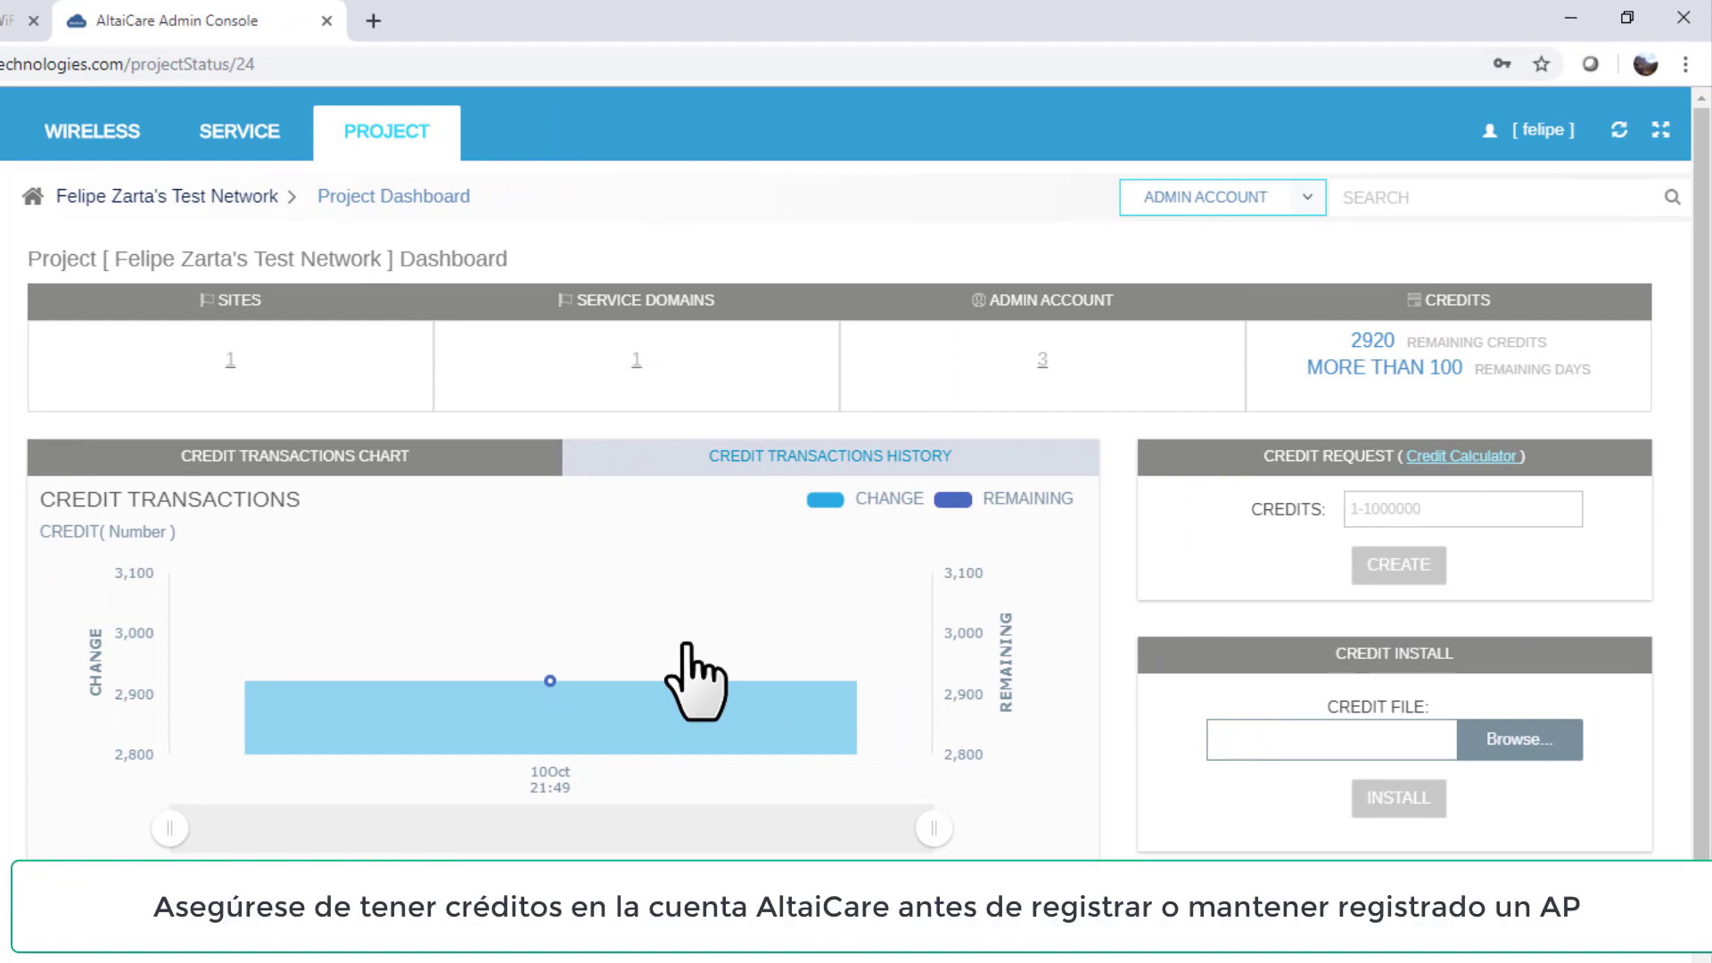
# - Open the list of access points in the wireless network section of AltaiCare
pyautogui.tripleClick(71, 143)
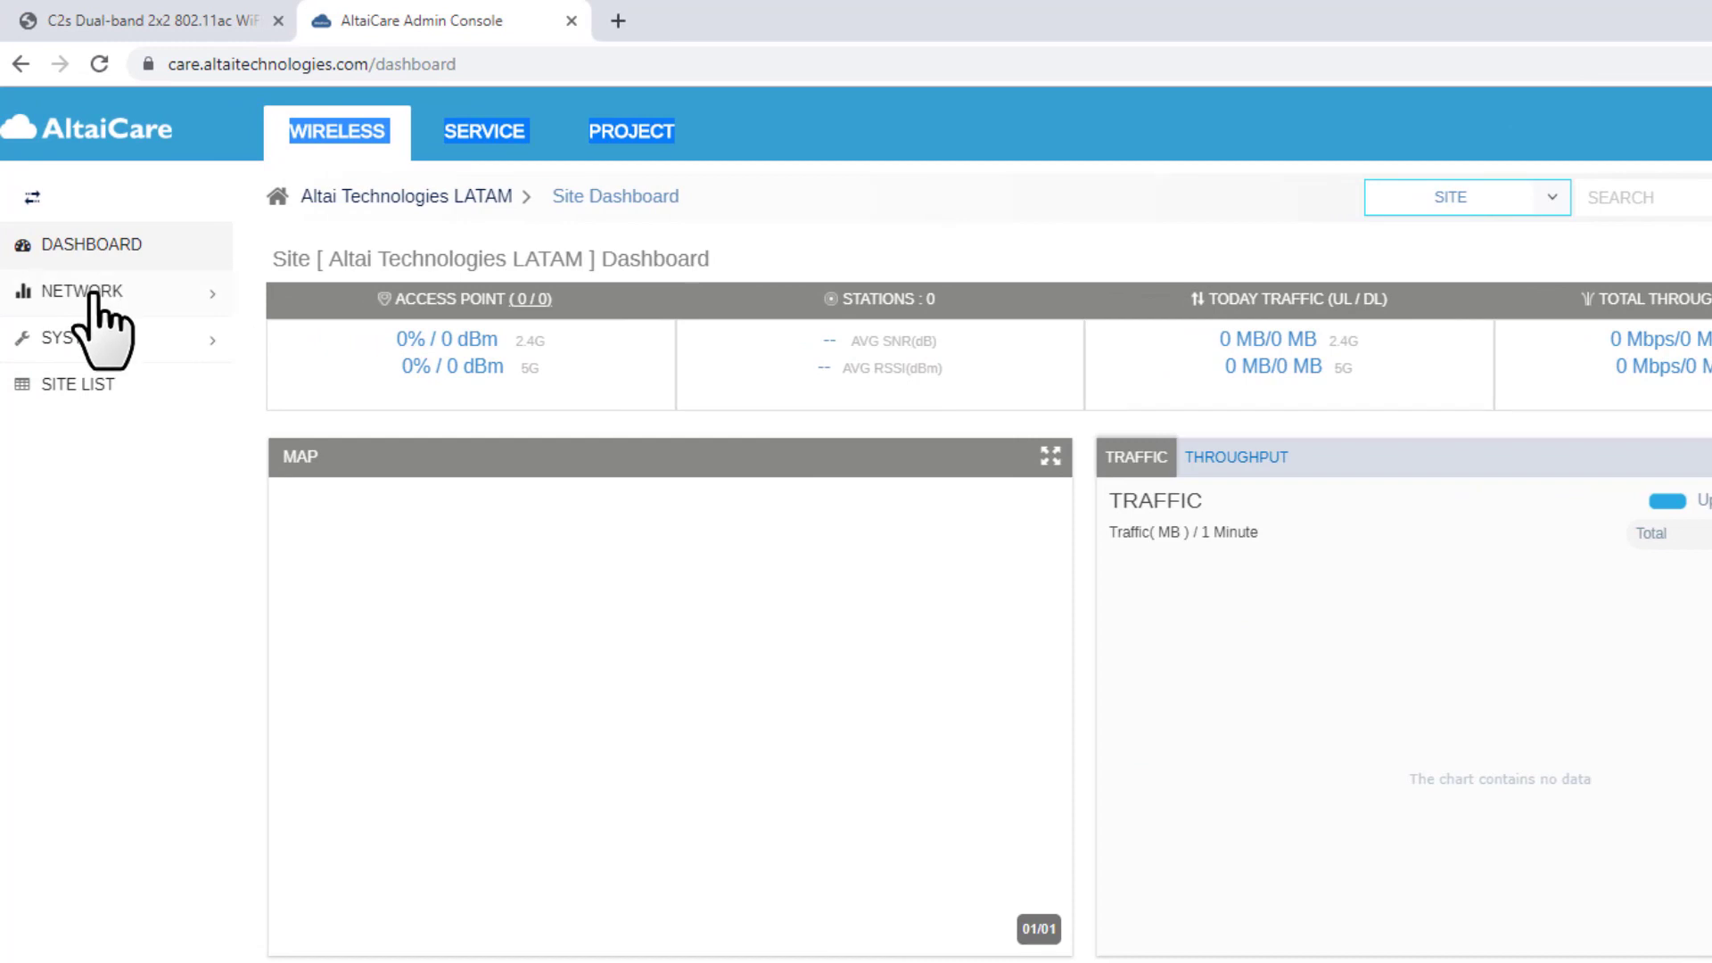
pyautogui.click(89, 294)
pyautogui.click(93, 341)
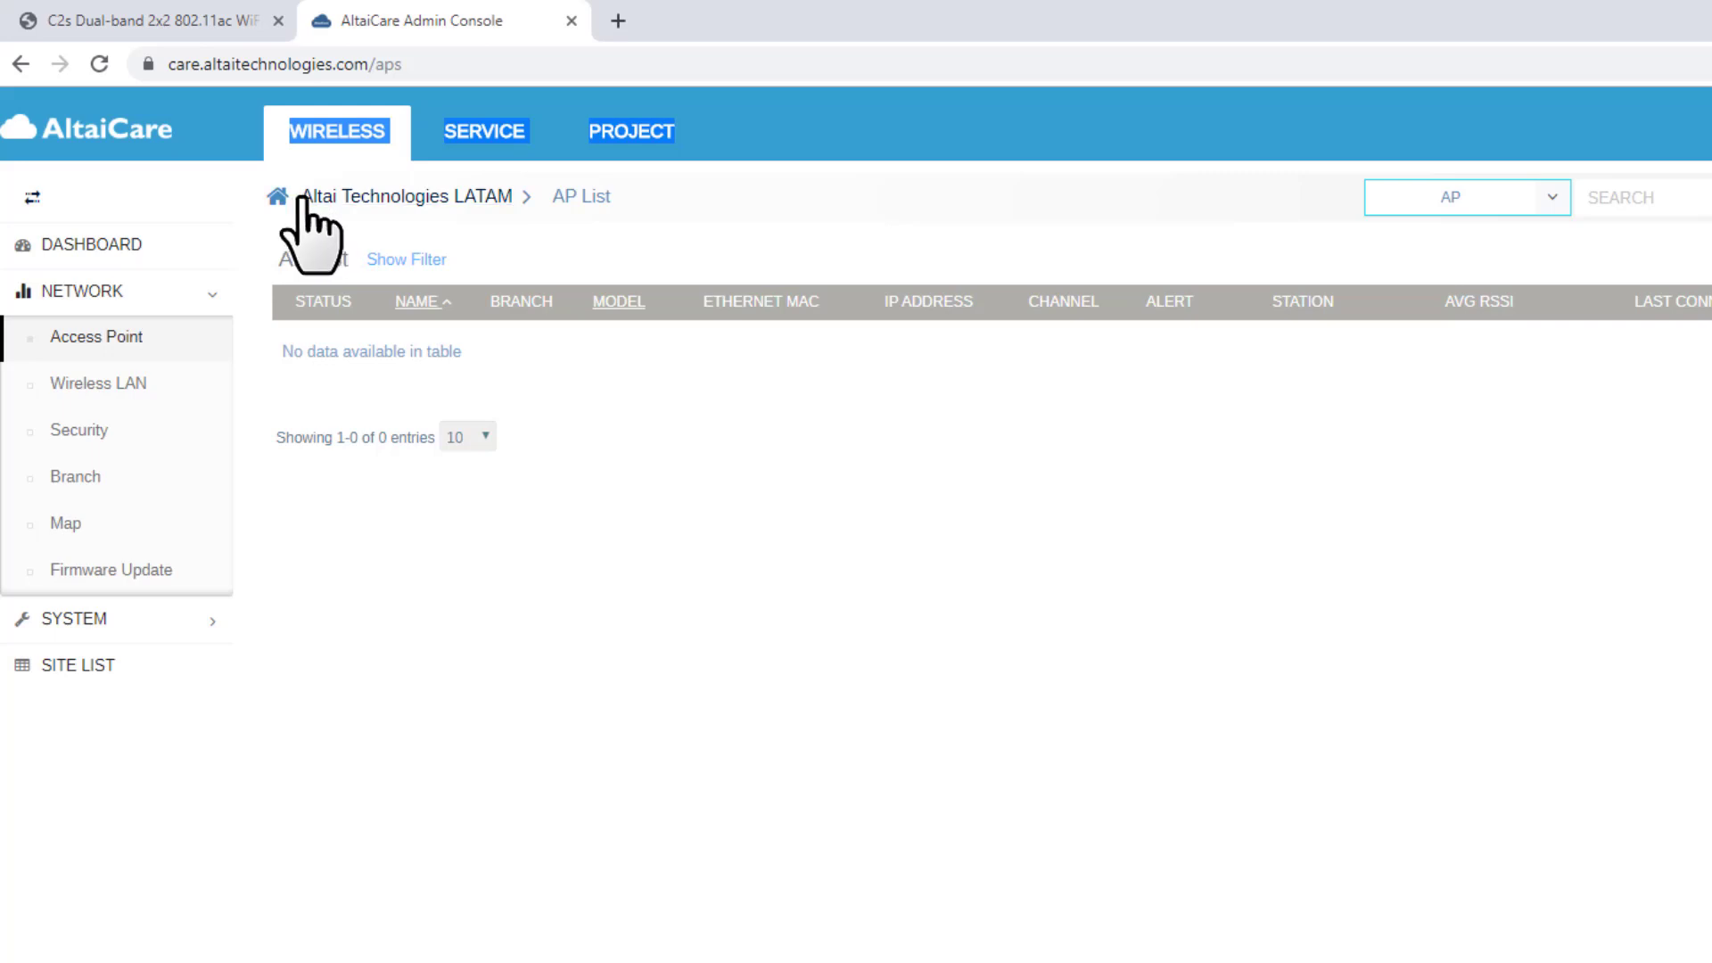
pyautogui.moveTo(295, 200); pyautogui.dragTo(268, 351)
pyautogui.click(1431, 371)
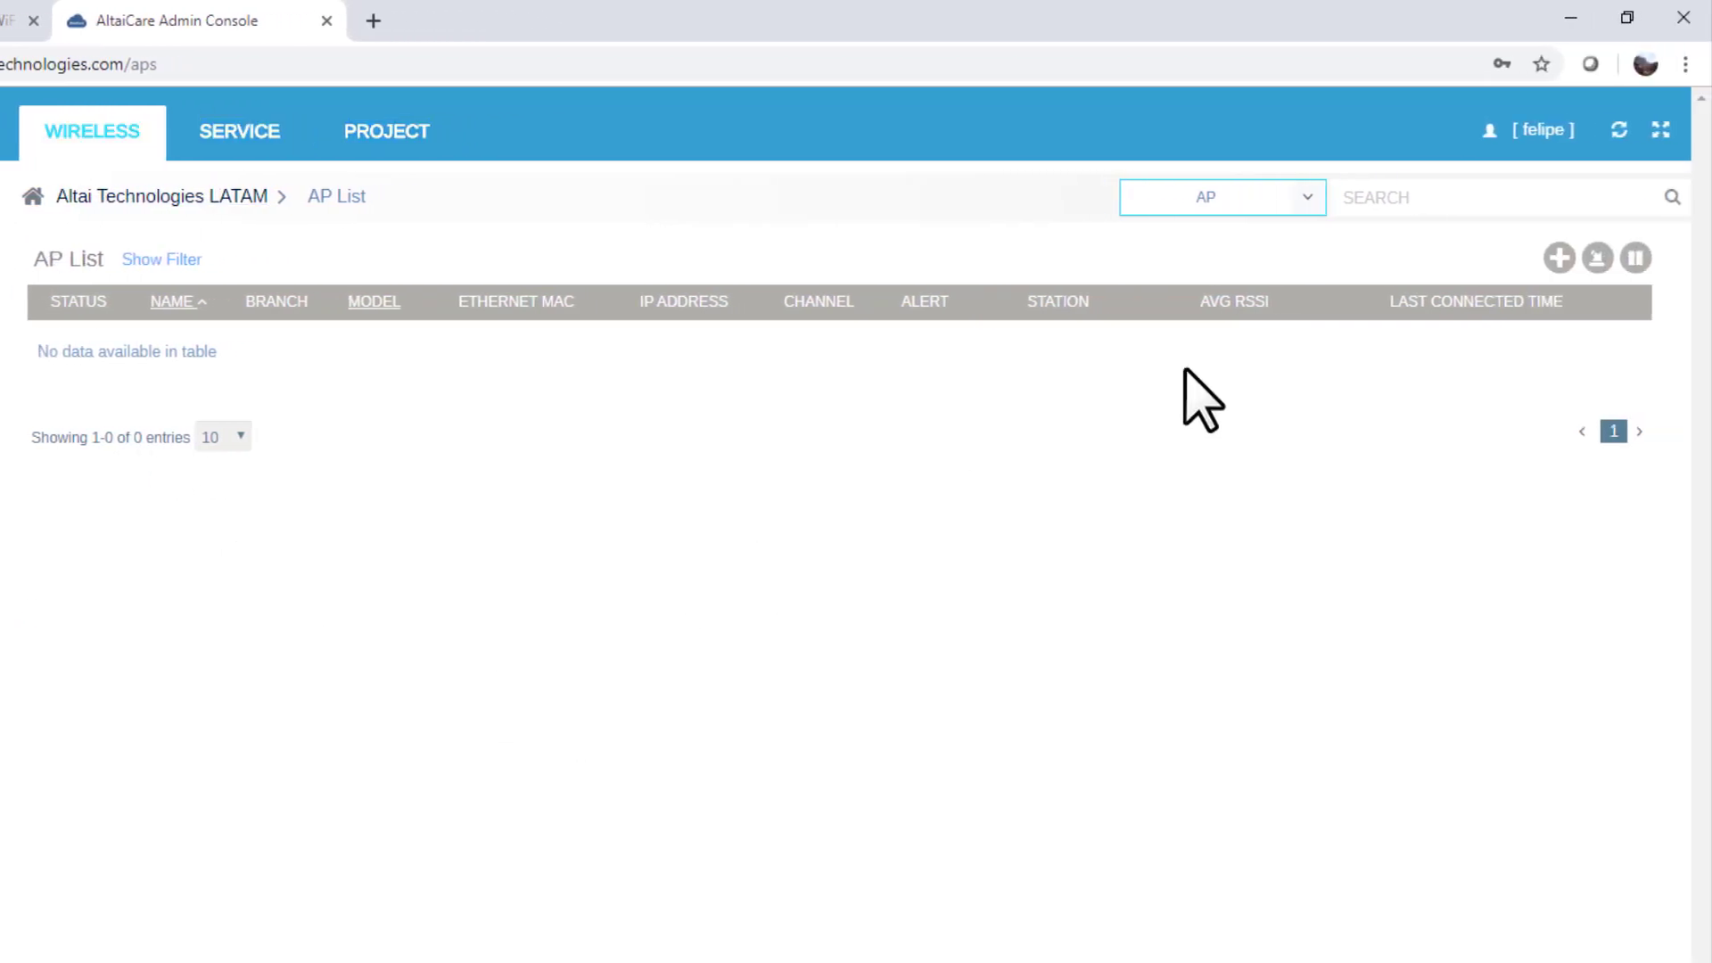
# - Create a new AP named C2s Outdoor with the Ethernet MAC 00:19:be:29:03:4c
pyautogui.click(1555, 259)
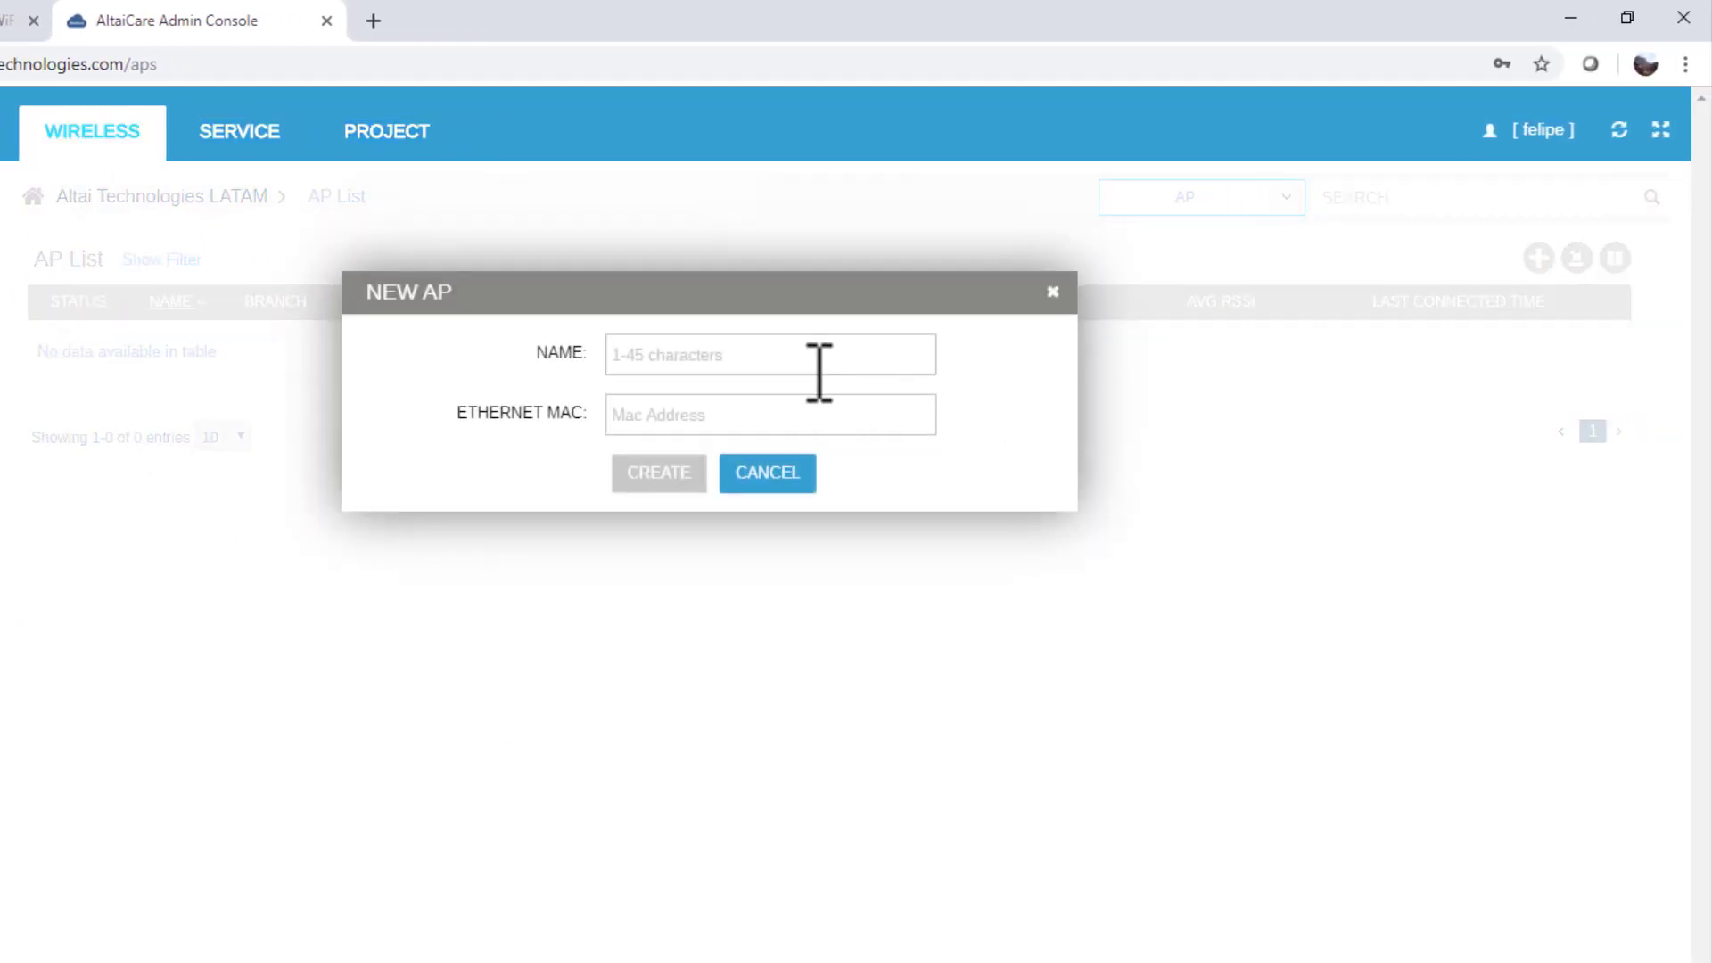
pyautogui.click(796, 357)
pyautogui.write('C')
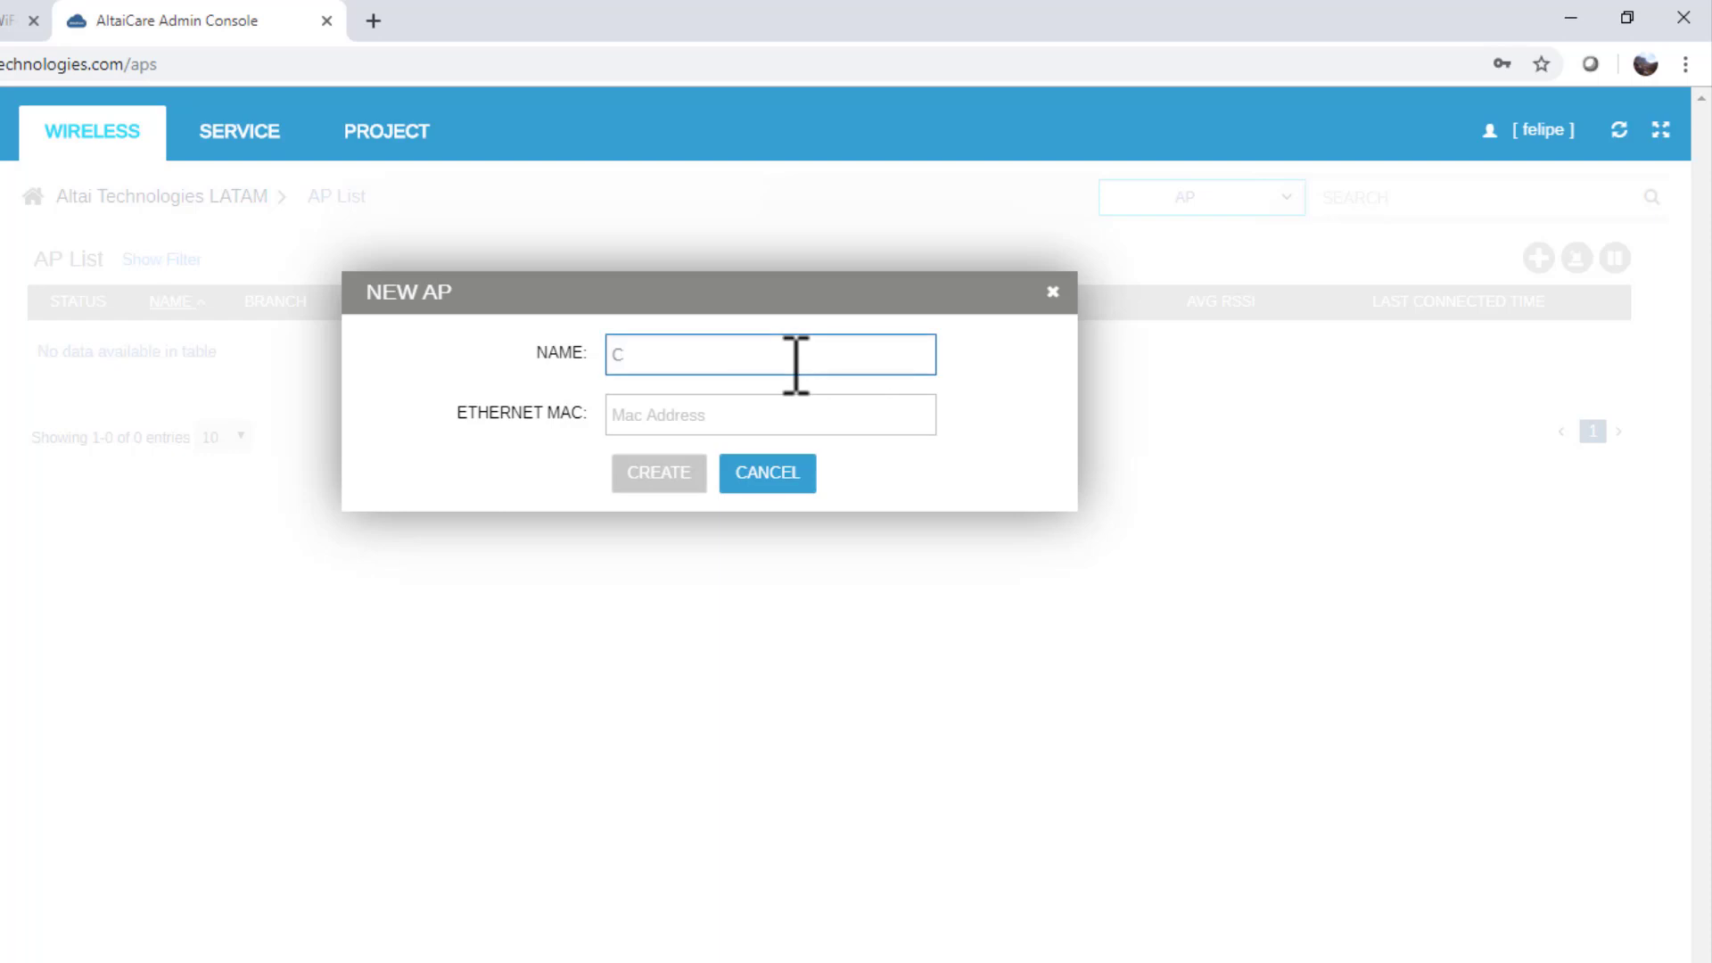
pyautogui.write('2s Outdoor')
pyautogui.click(753, 415)
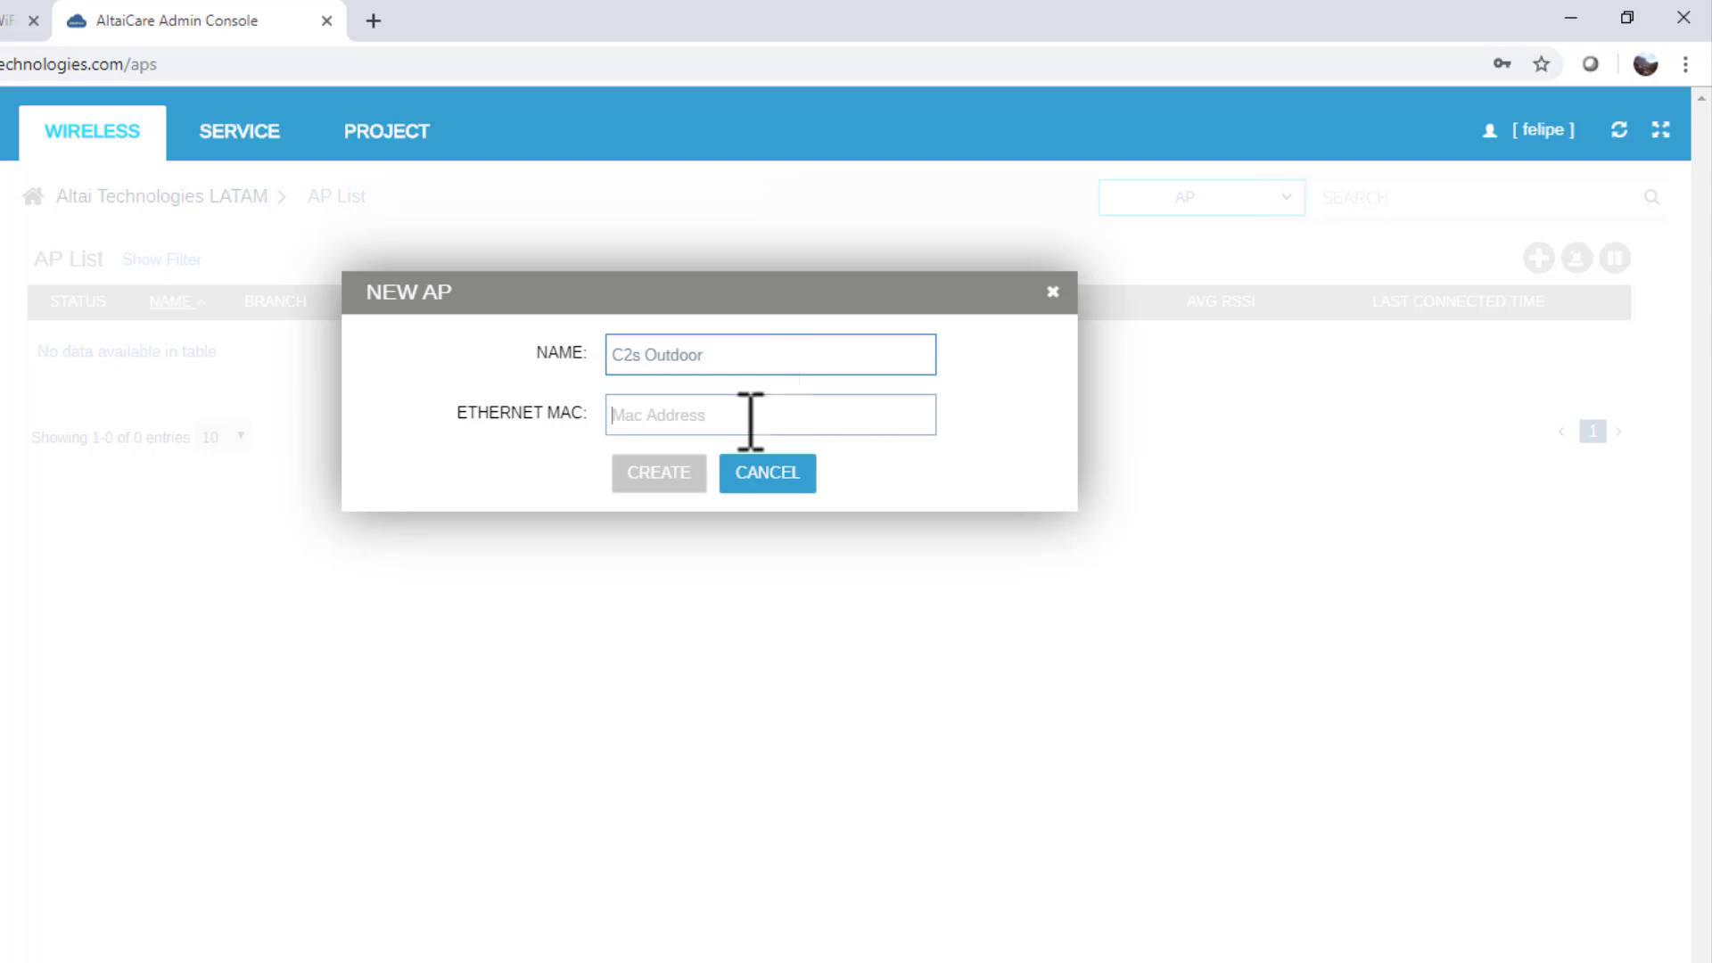
pyautogui.write('00:19:be:29:03:4c')
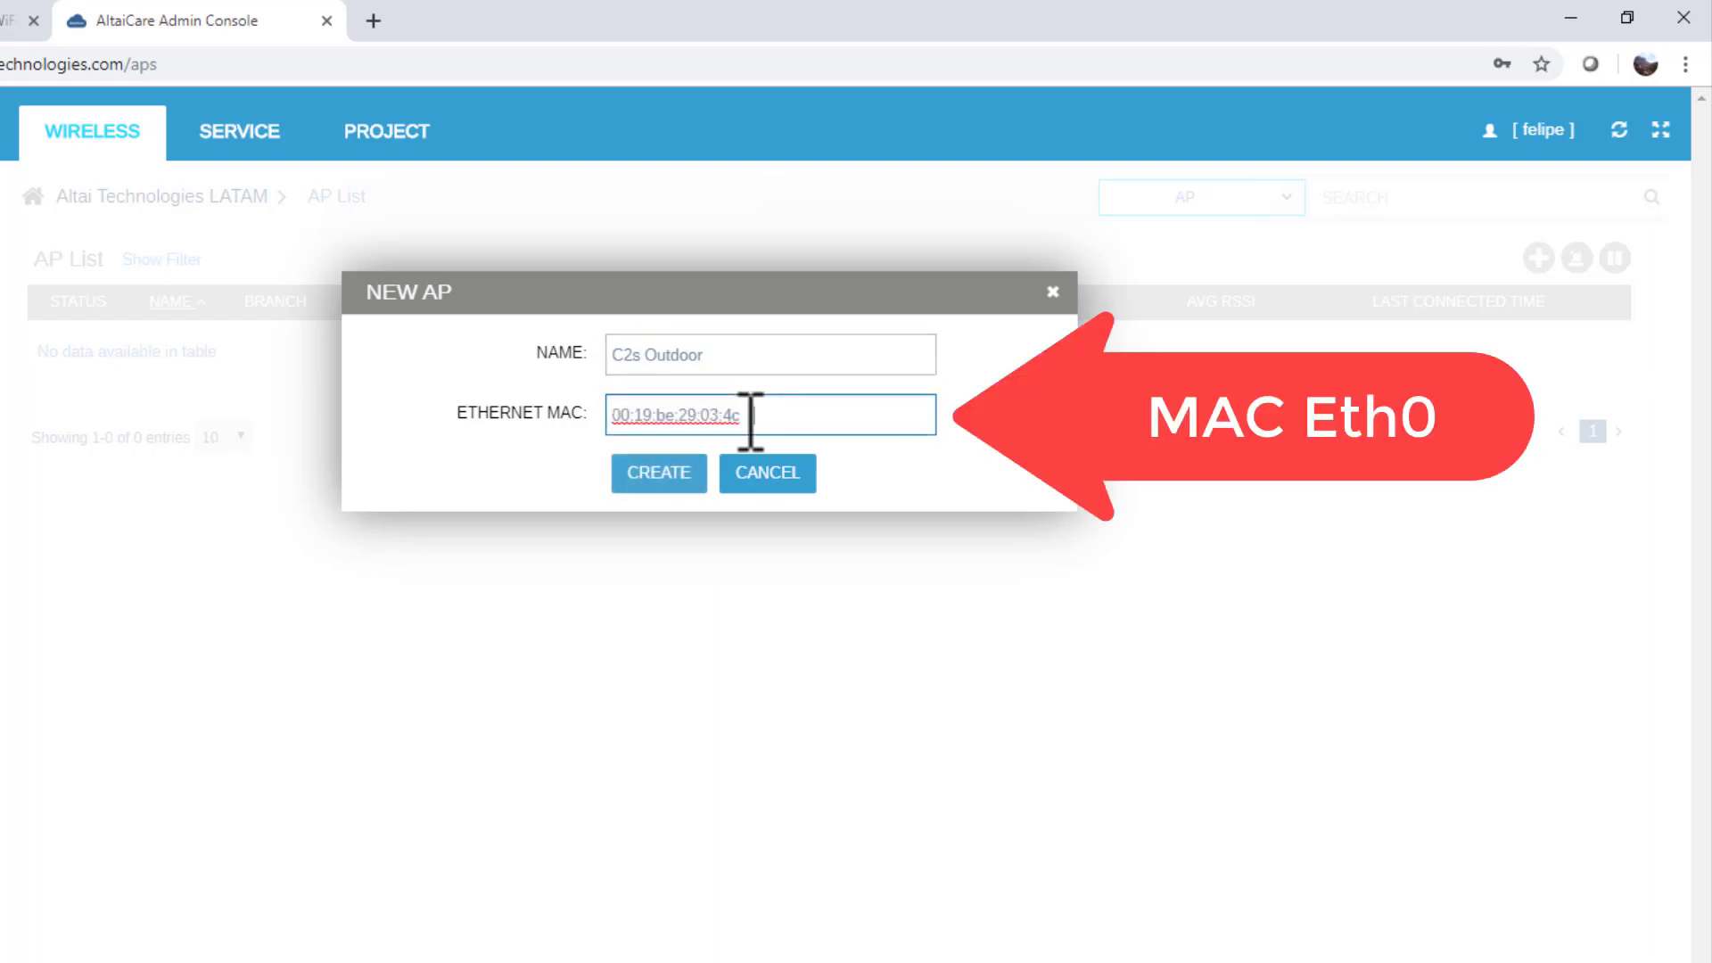
pyautogui.click(662, 468)
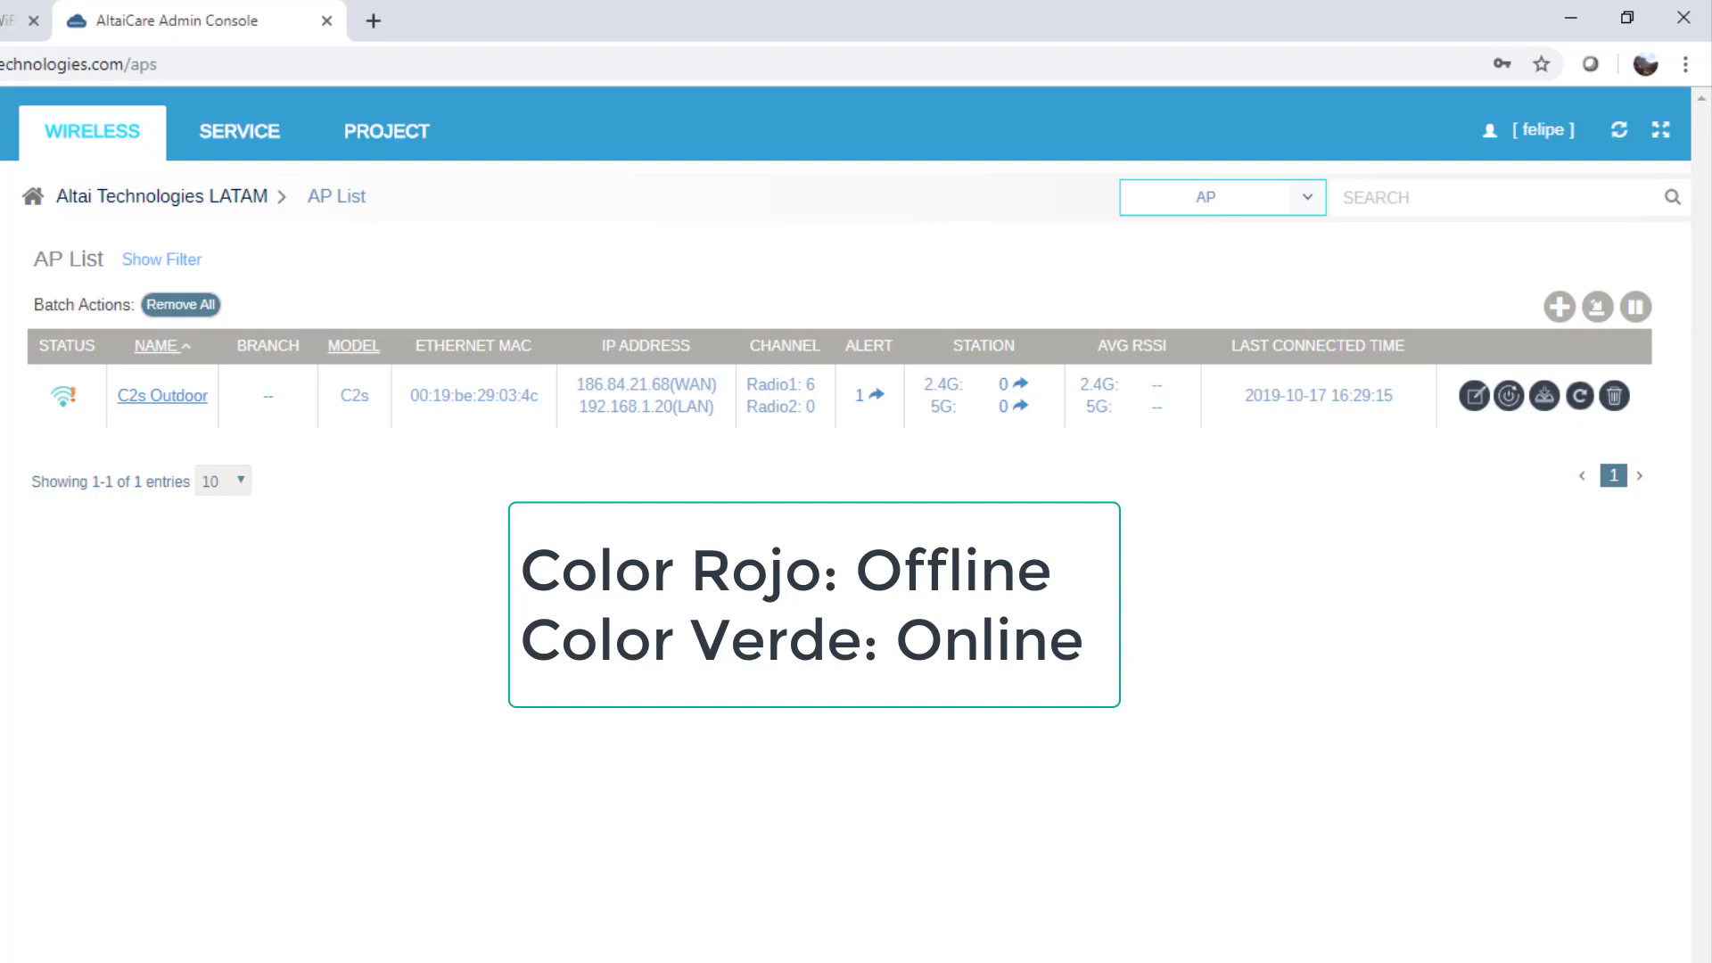
# - Check the status and firmware version of the C2s Outdoor access point, and return to the AP list
pyautogui.moveTo(68, 399)
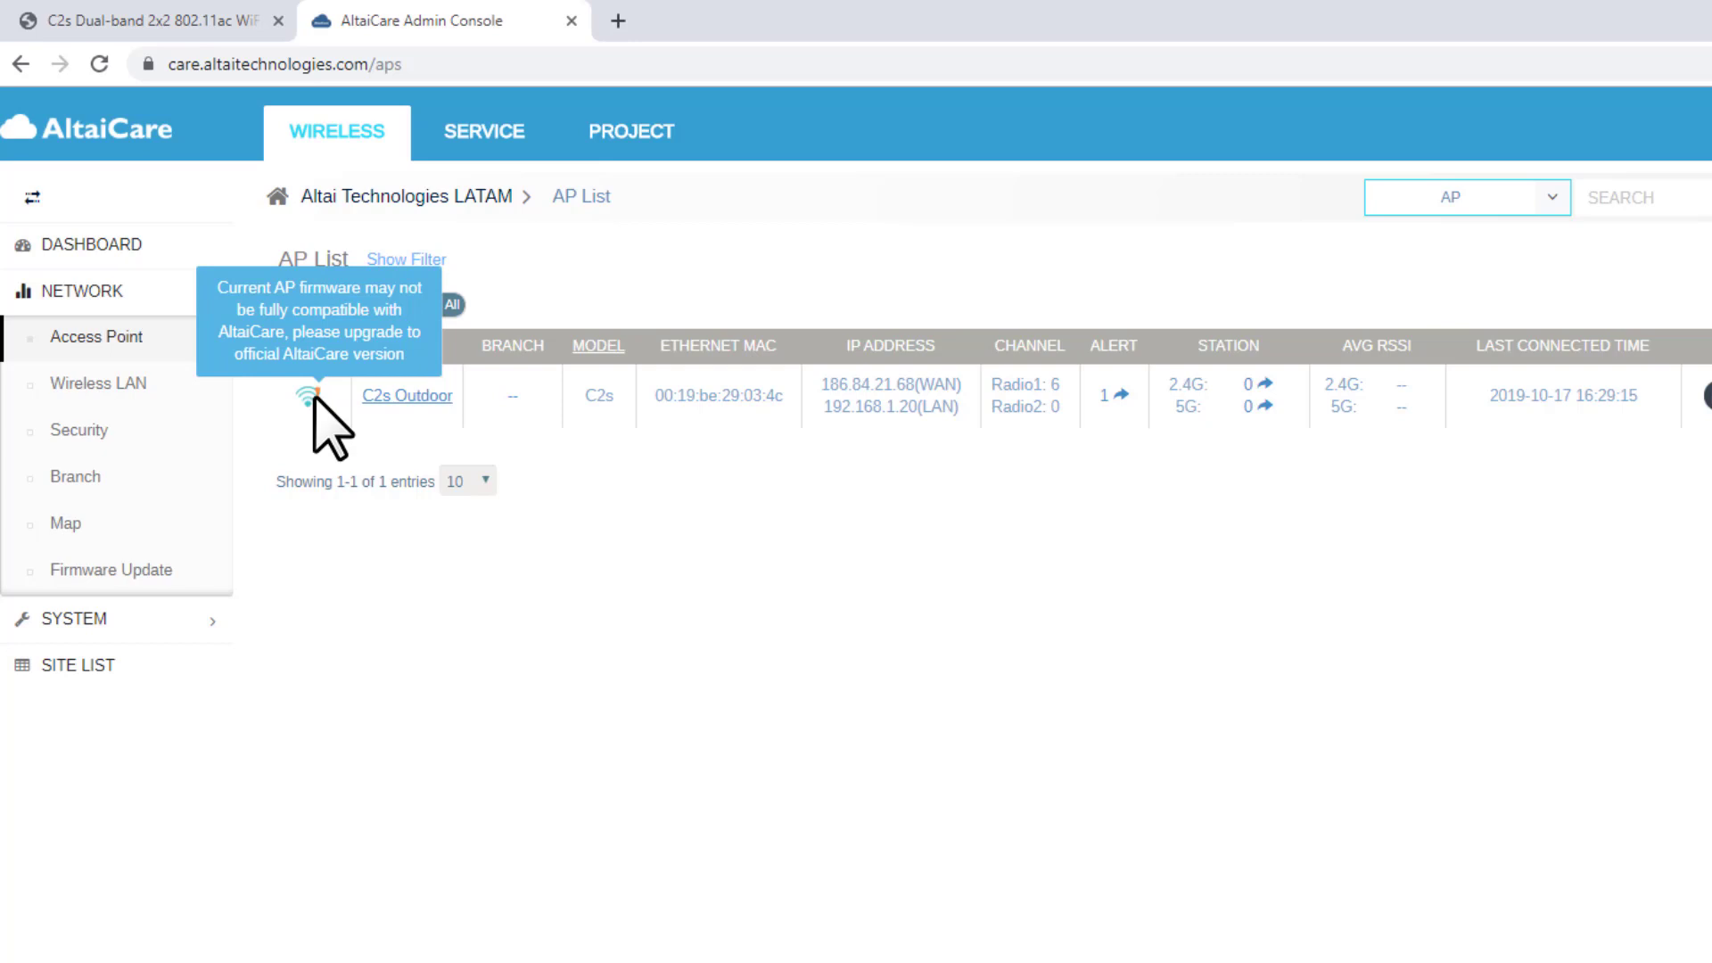
pyautogui.click(389, 398)
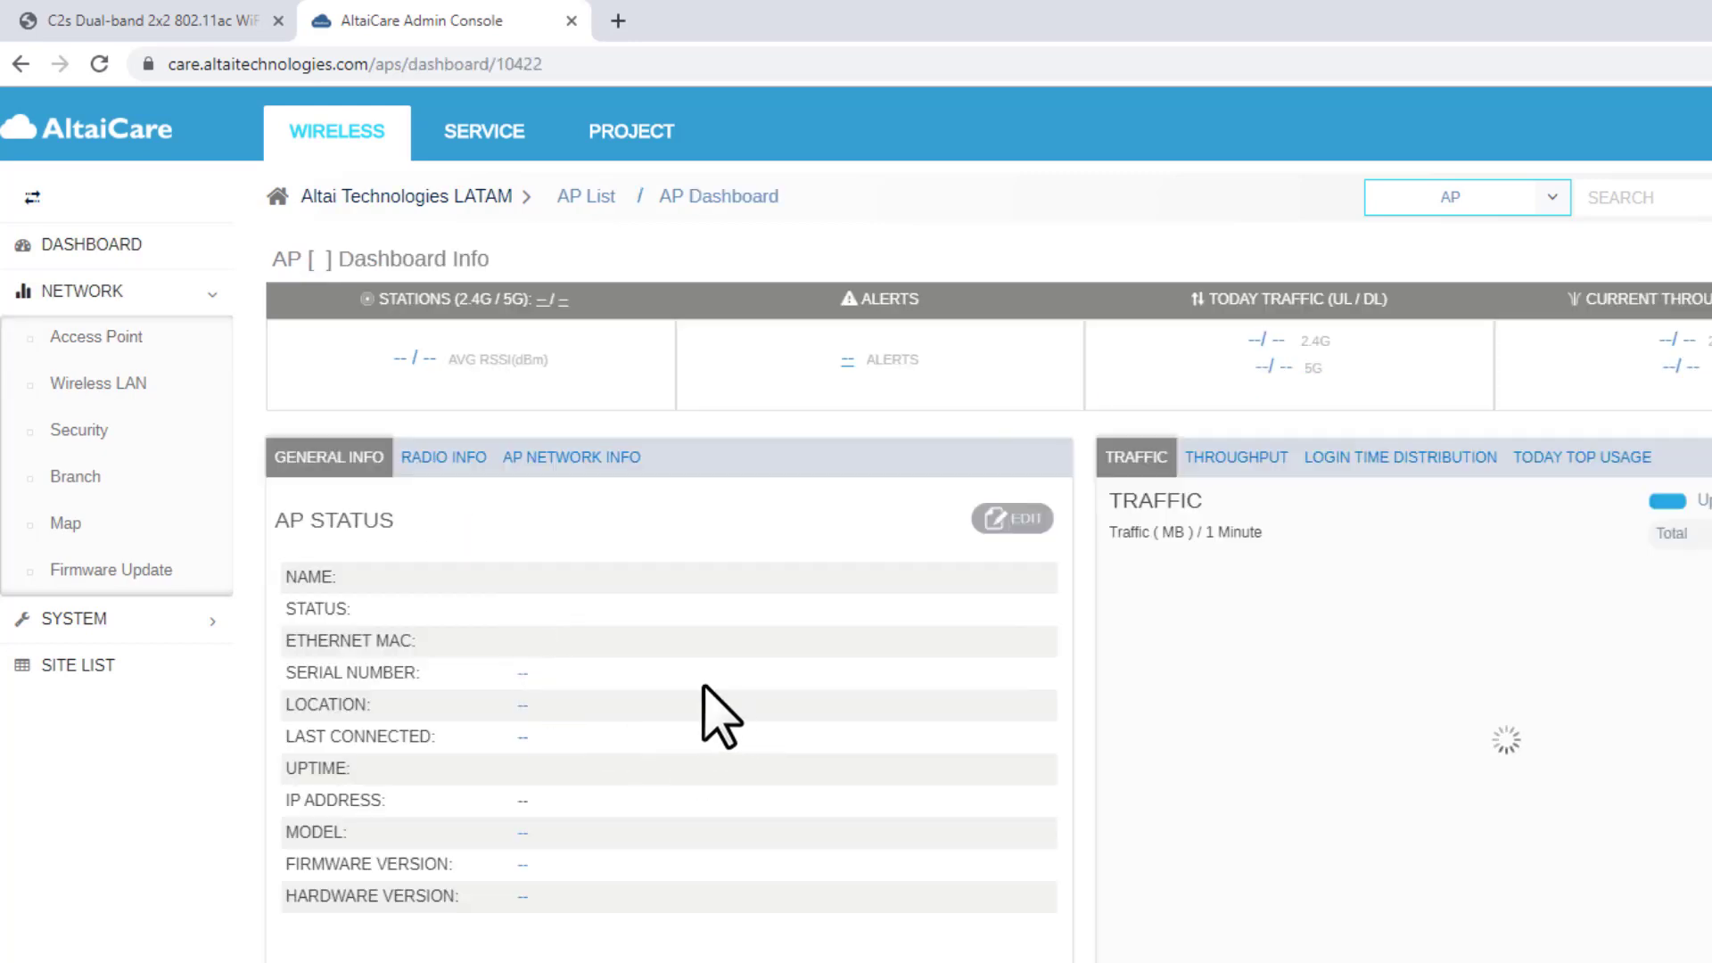
pyautogui.moveTo(593, 865); pyautogui.dragTo(517, 865)
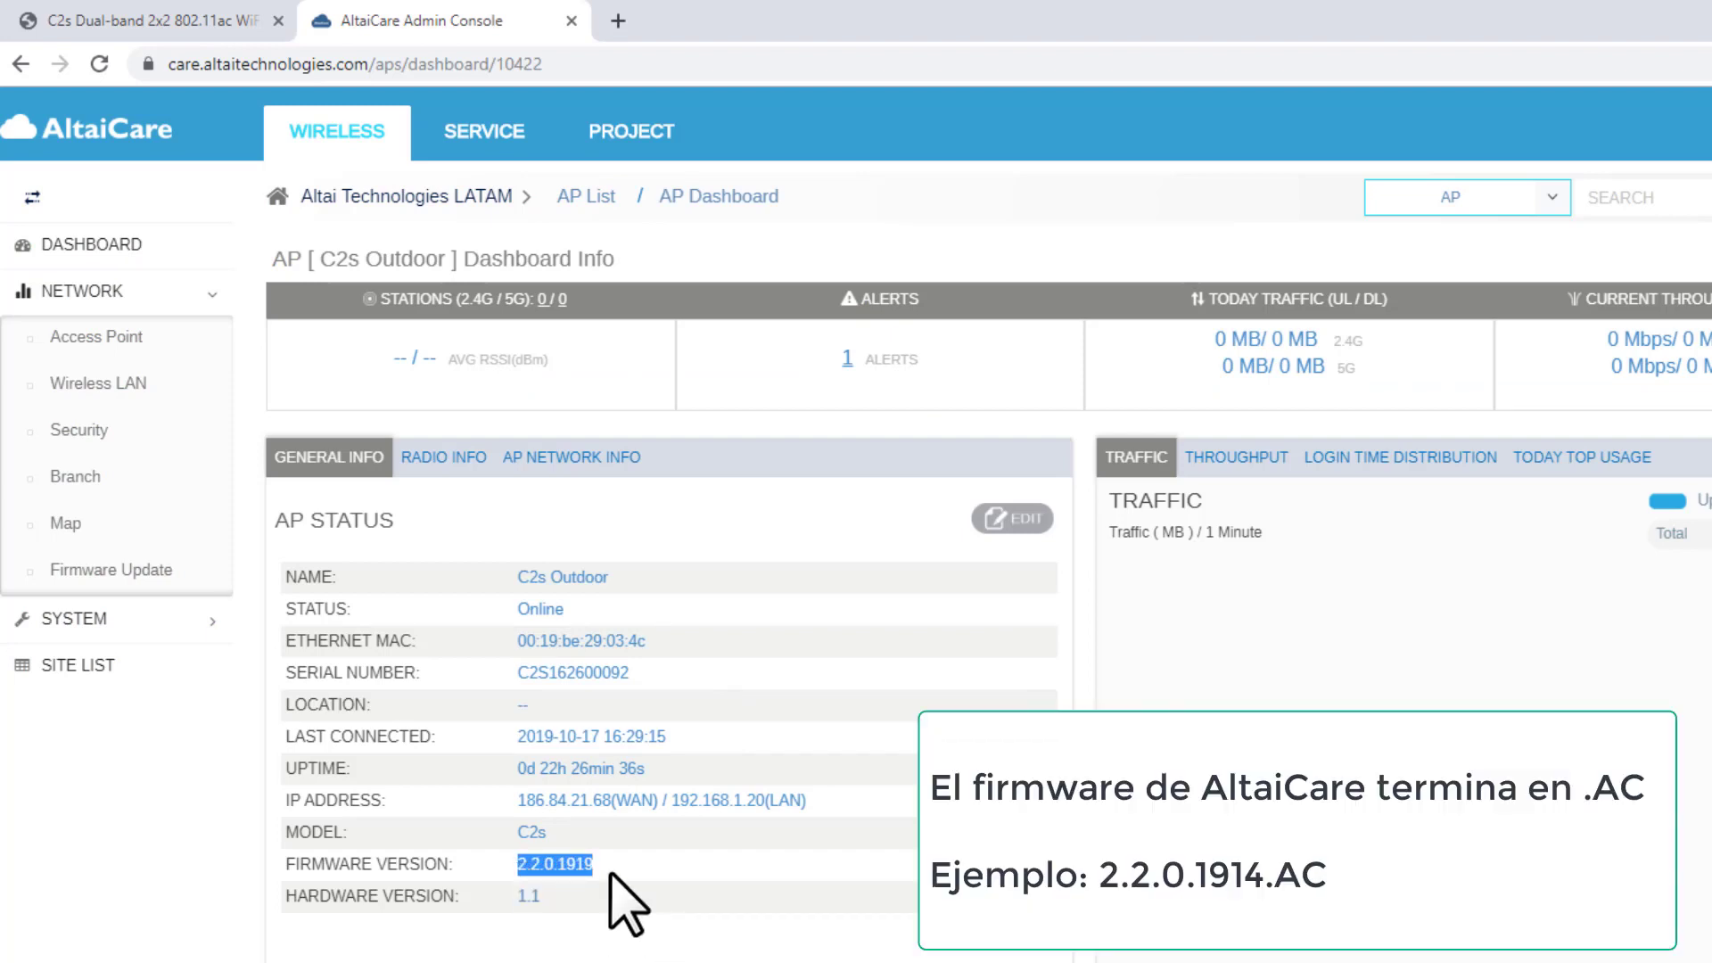
pyautogui.click(80, 337)
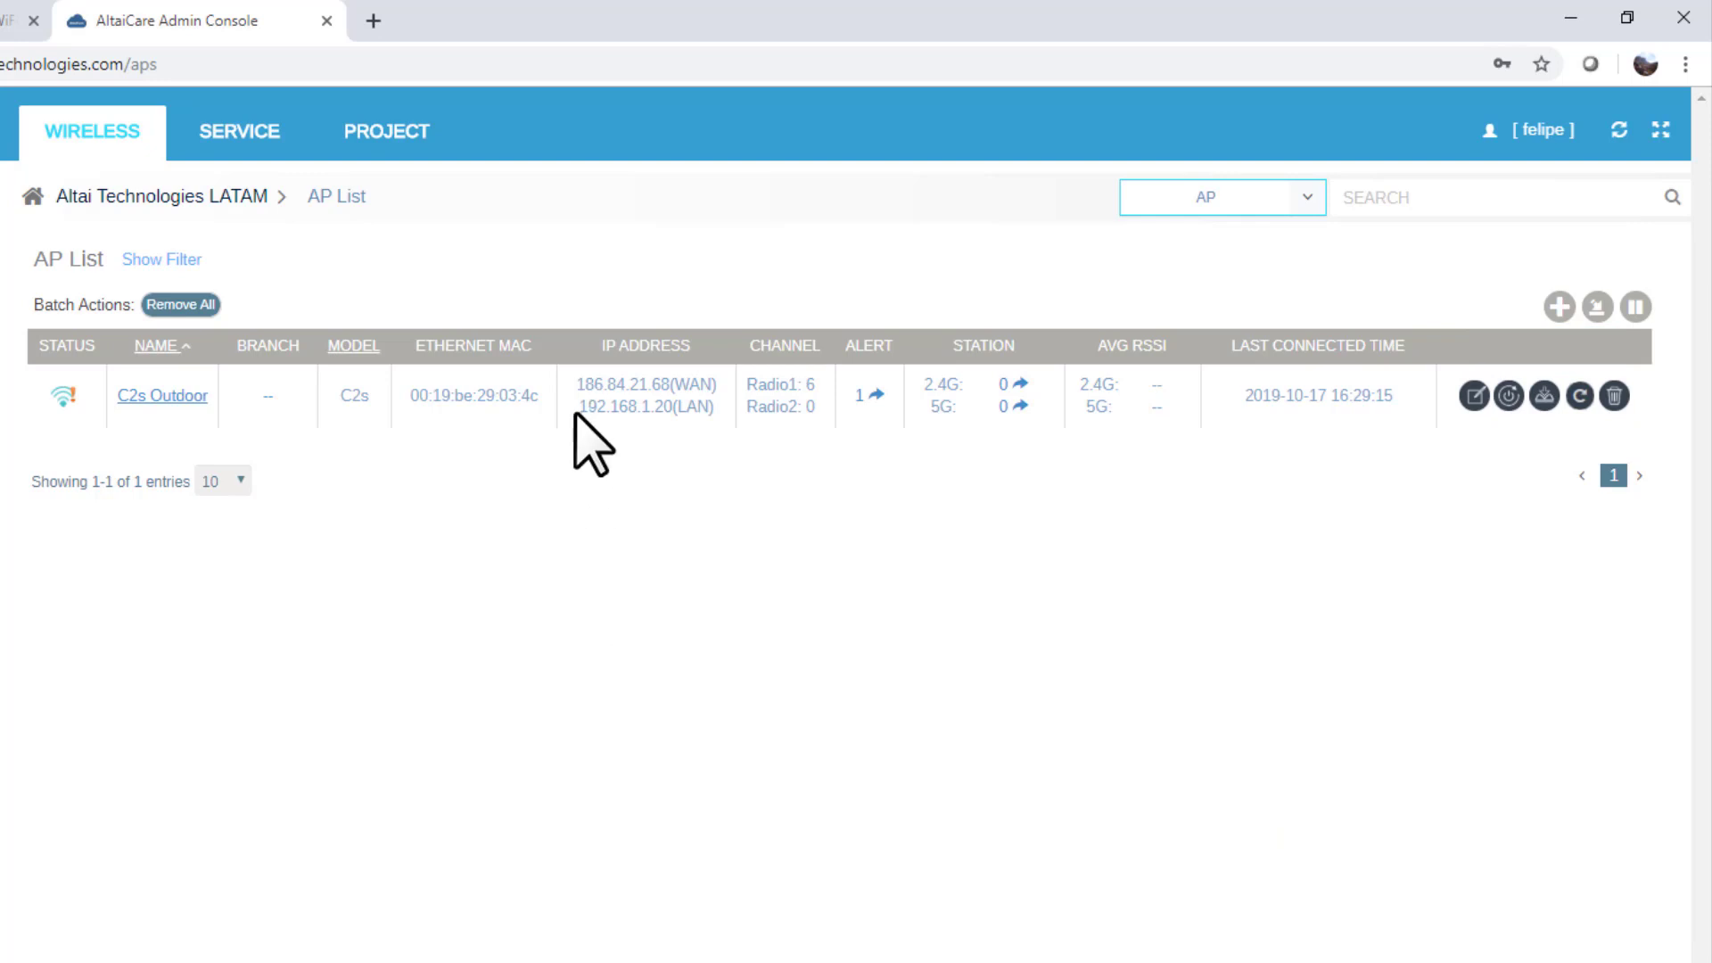
# - Check the LAN and WAN IP addresses listed for the C2s Outdoor access point
pyautogui.moveTo(580, 412); pyautogui.dragTo(713, 410)
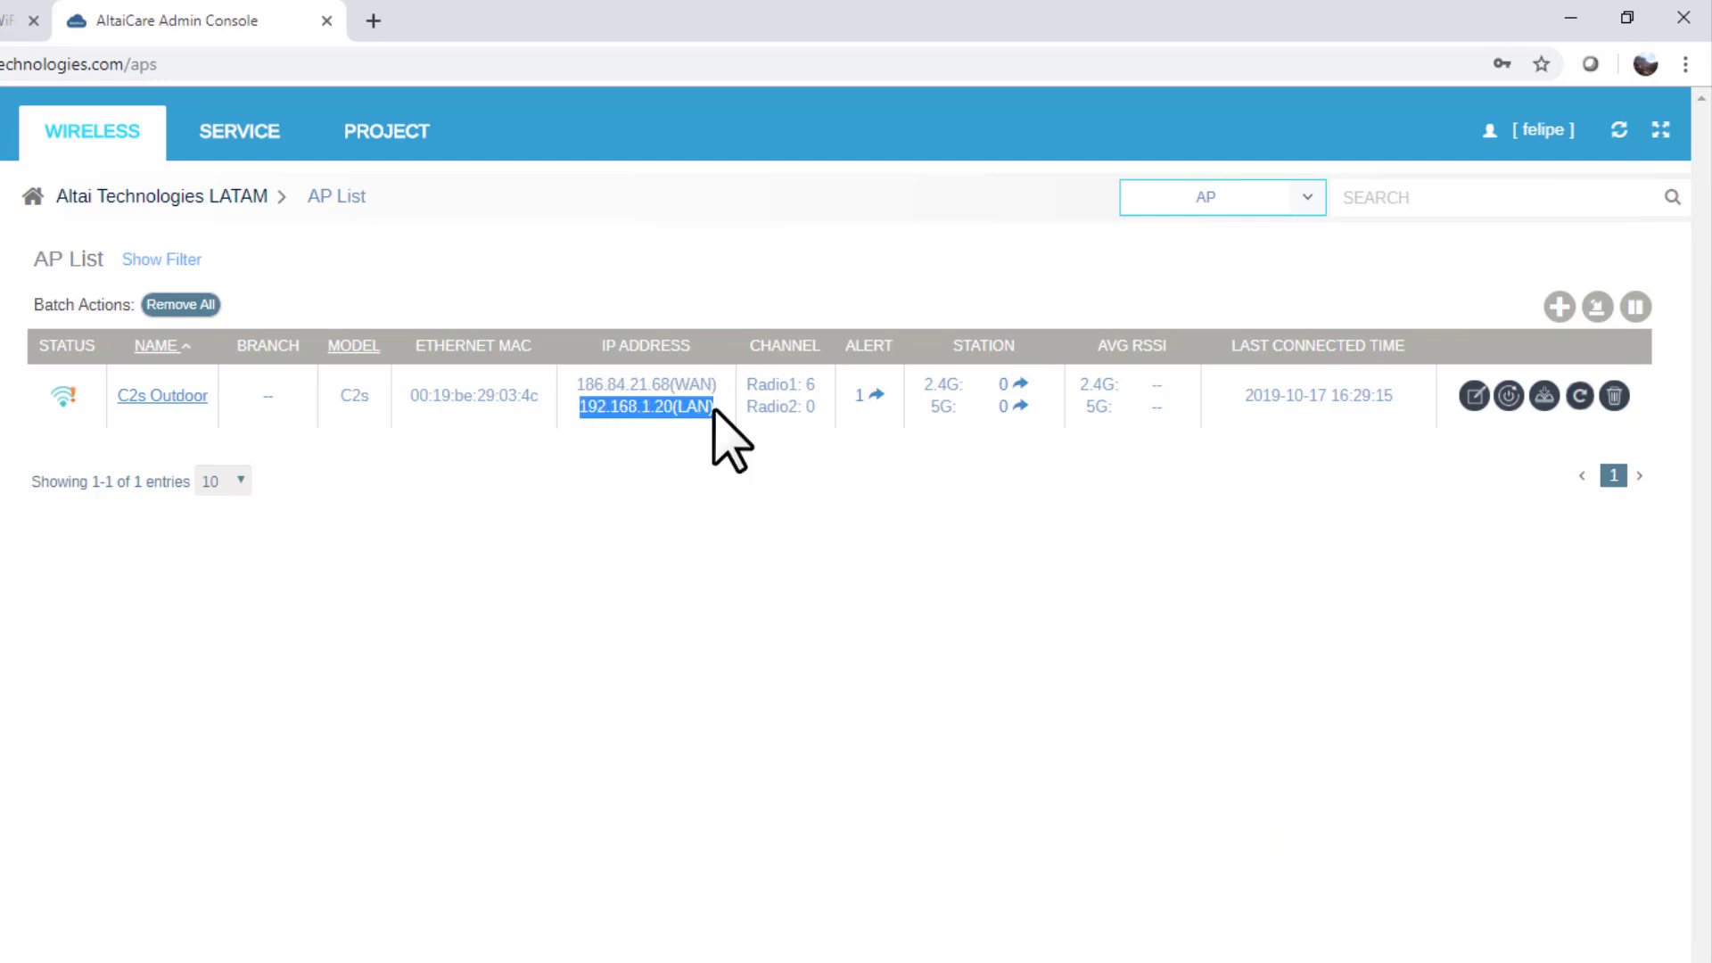
pyautogui.click(719, 412)
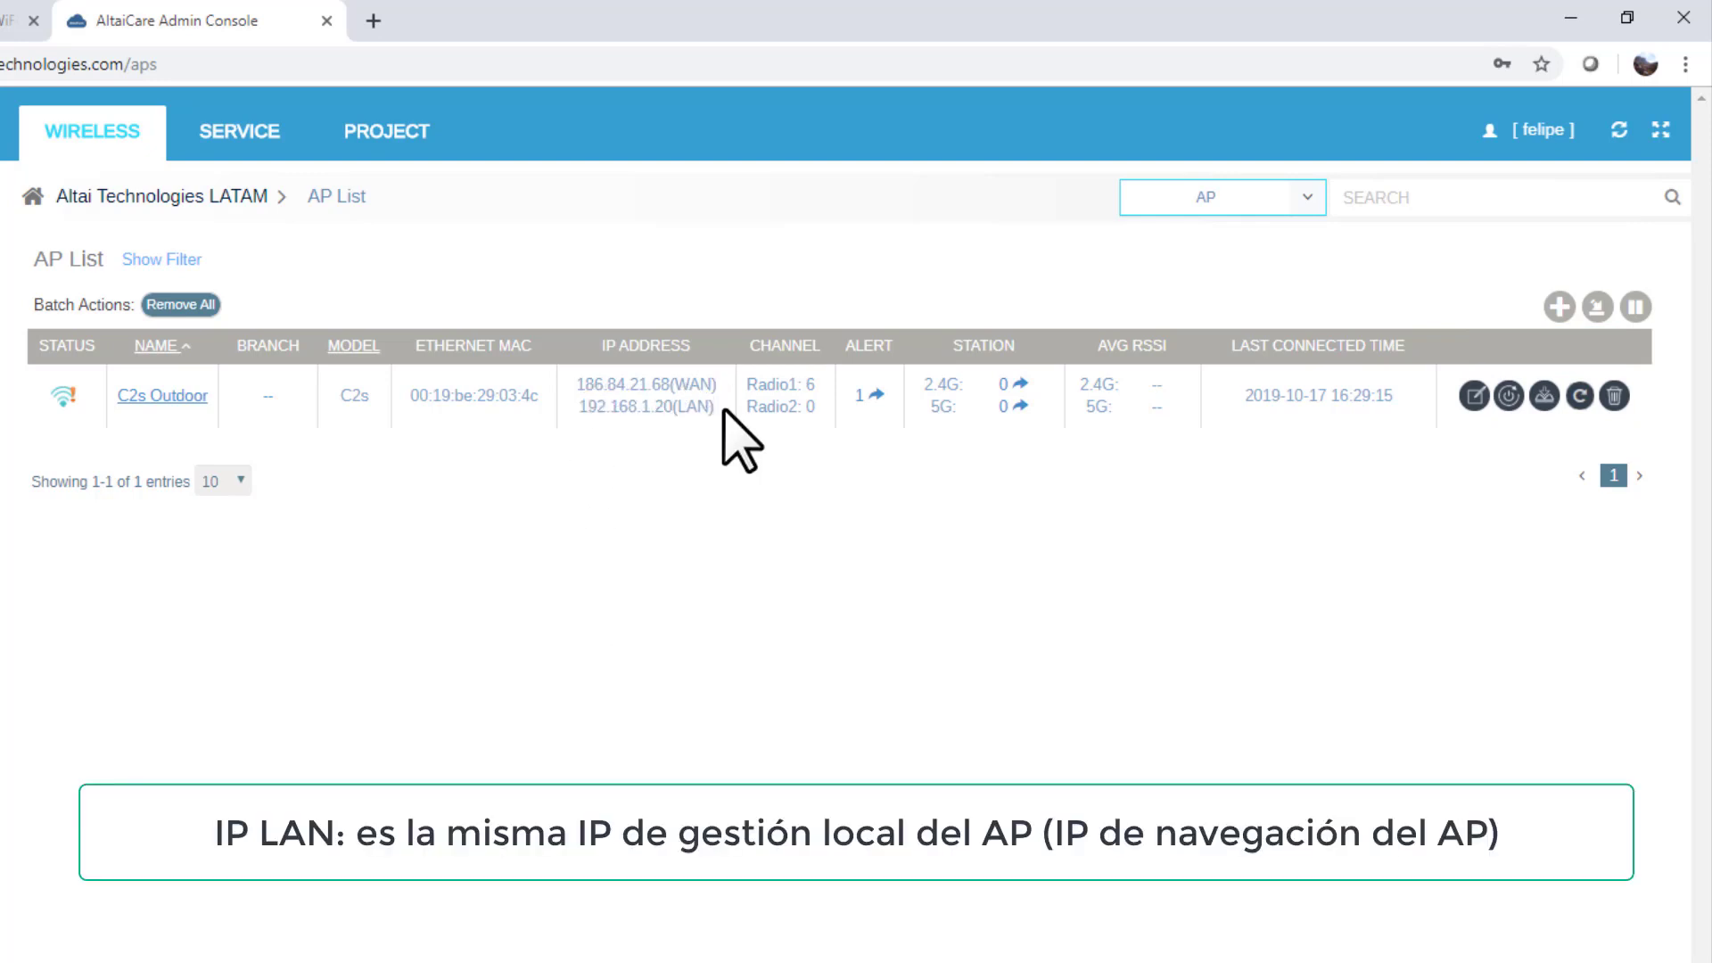
pyautogui.moveTo(719, 385); pyautogui.dragTo(589, 385)
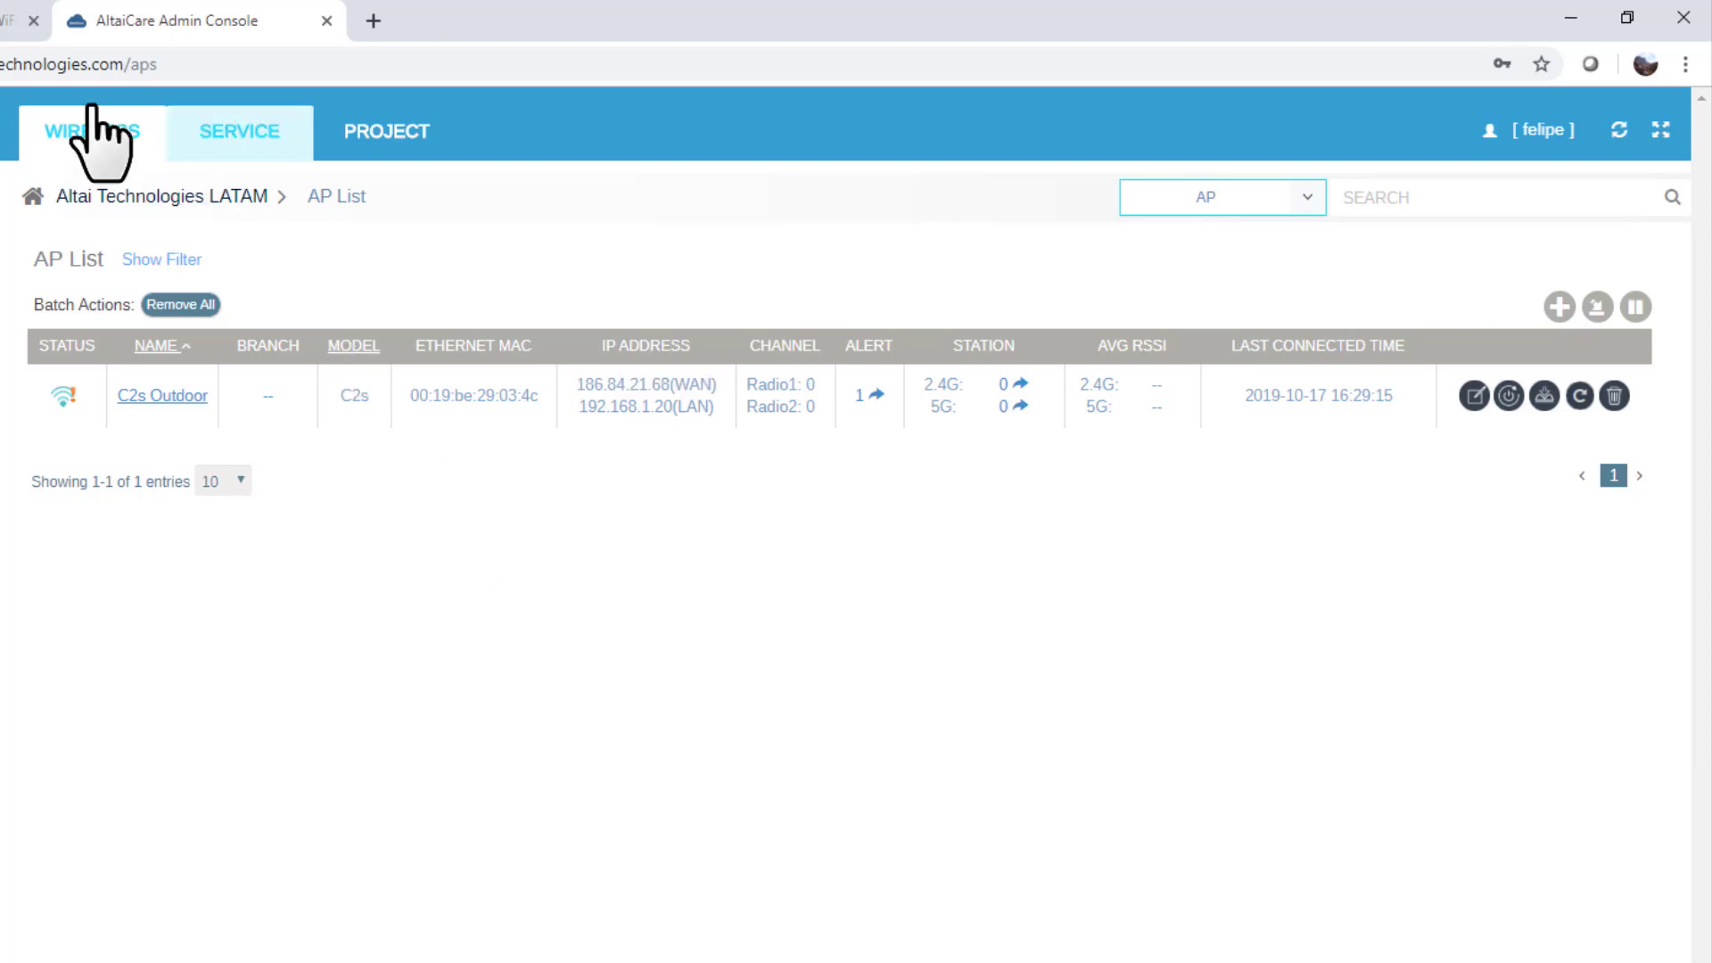
# - Switch to the access point's local web interface, open its status overview and check the Remote Management state, connection status and connect time
pyautogui.click(12, 20)
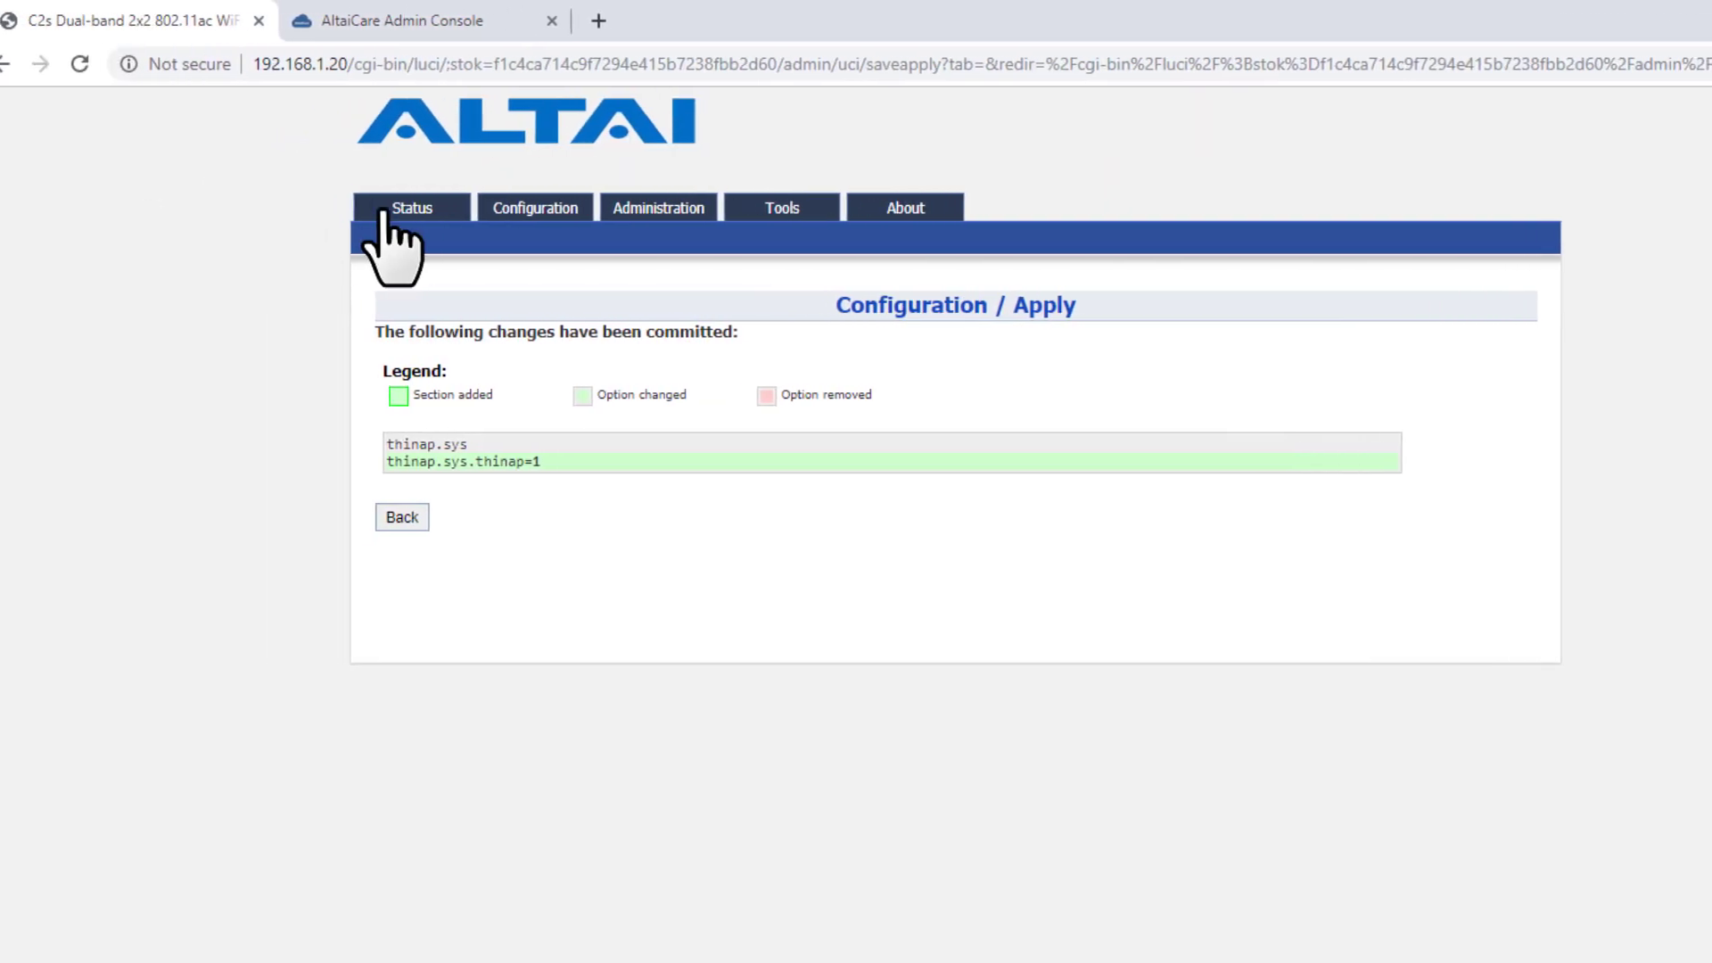
pyautogui.click(242, 237)
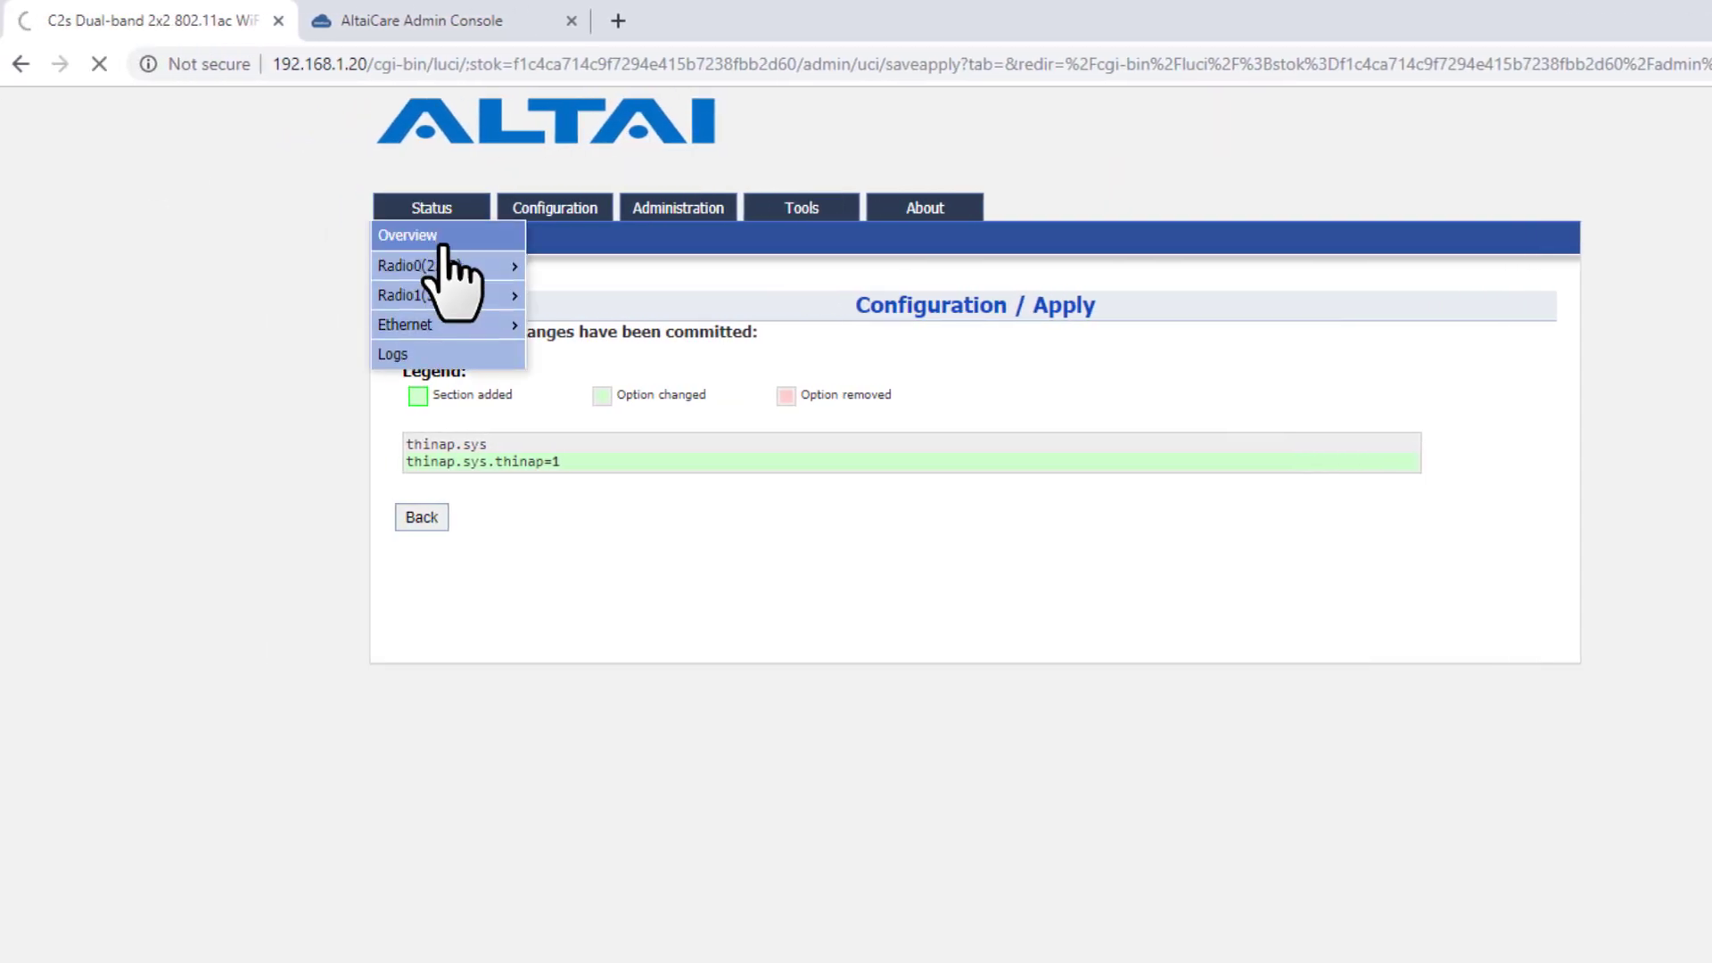
pyautogui.moveTo(429, 613); pyautogui.dragTo(441, 615)
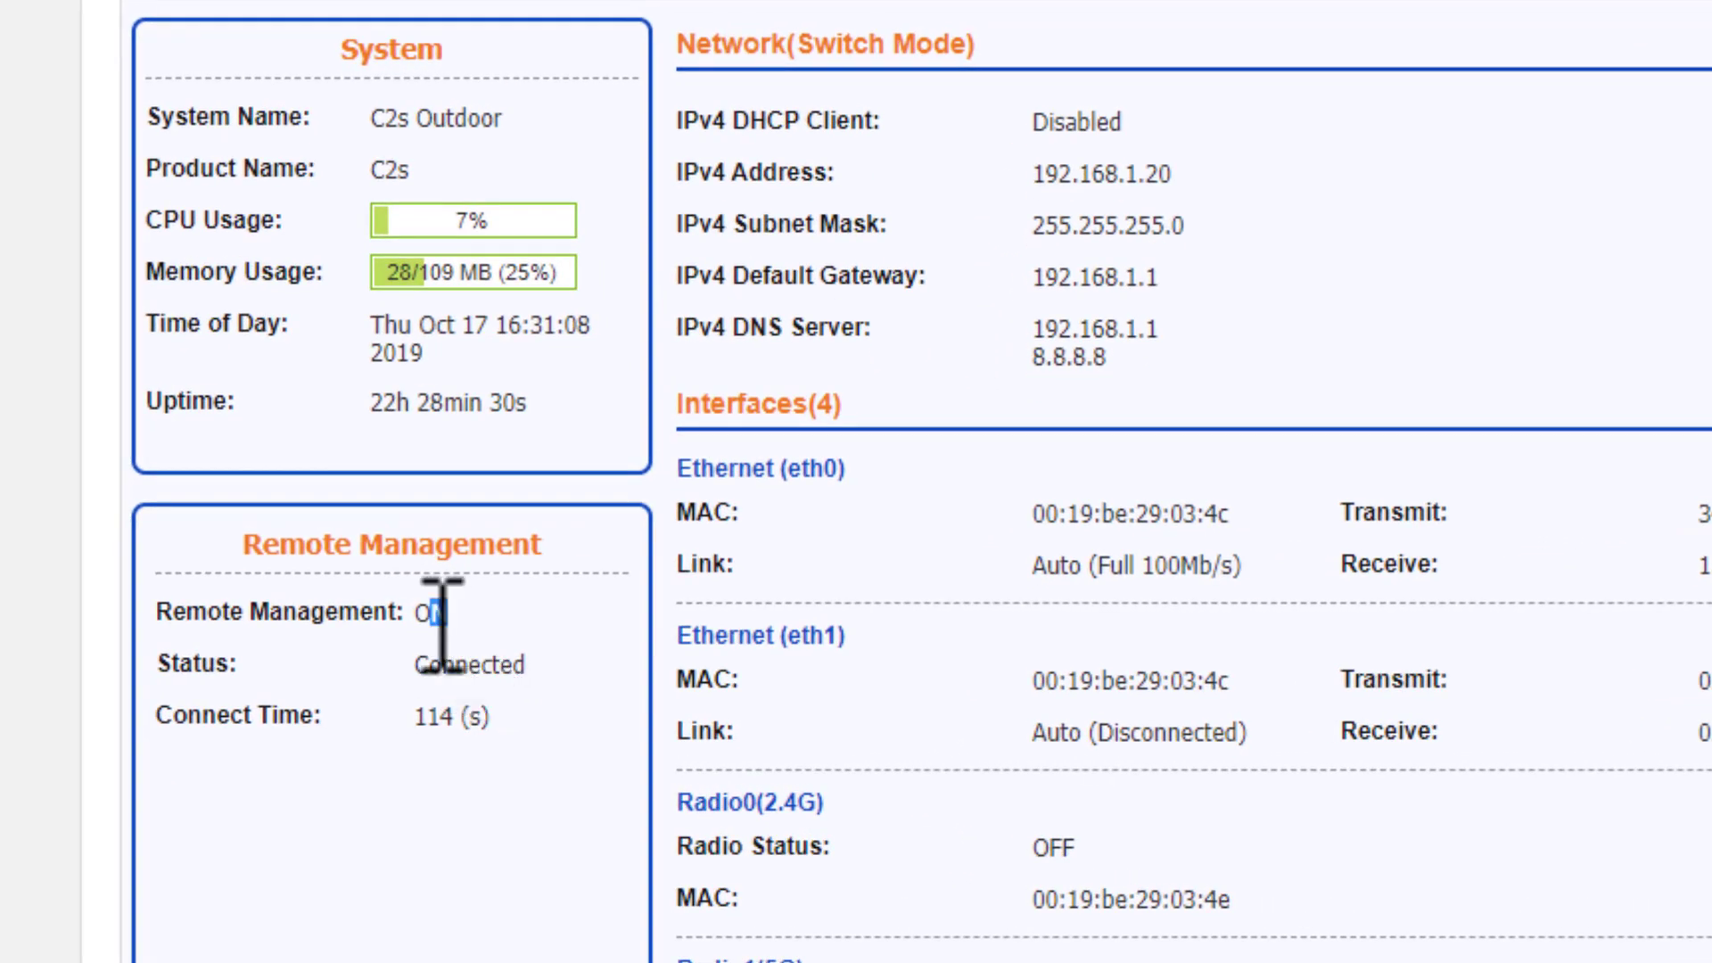
pyautogui.doubleClick(430, 615)
pyautogui.click(535, 677)
pyautogui.moveTo(535, 678); pyautogui.dragTo(428, 678)
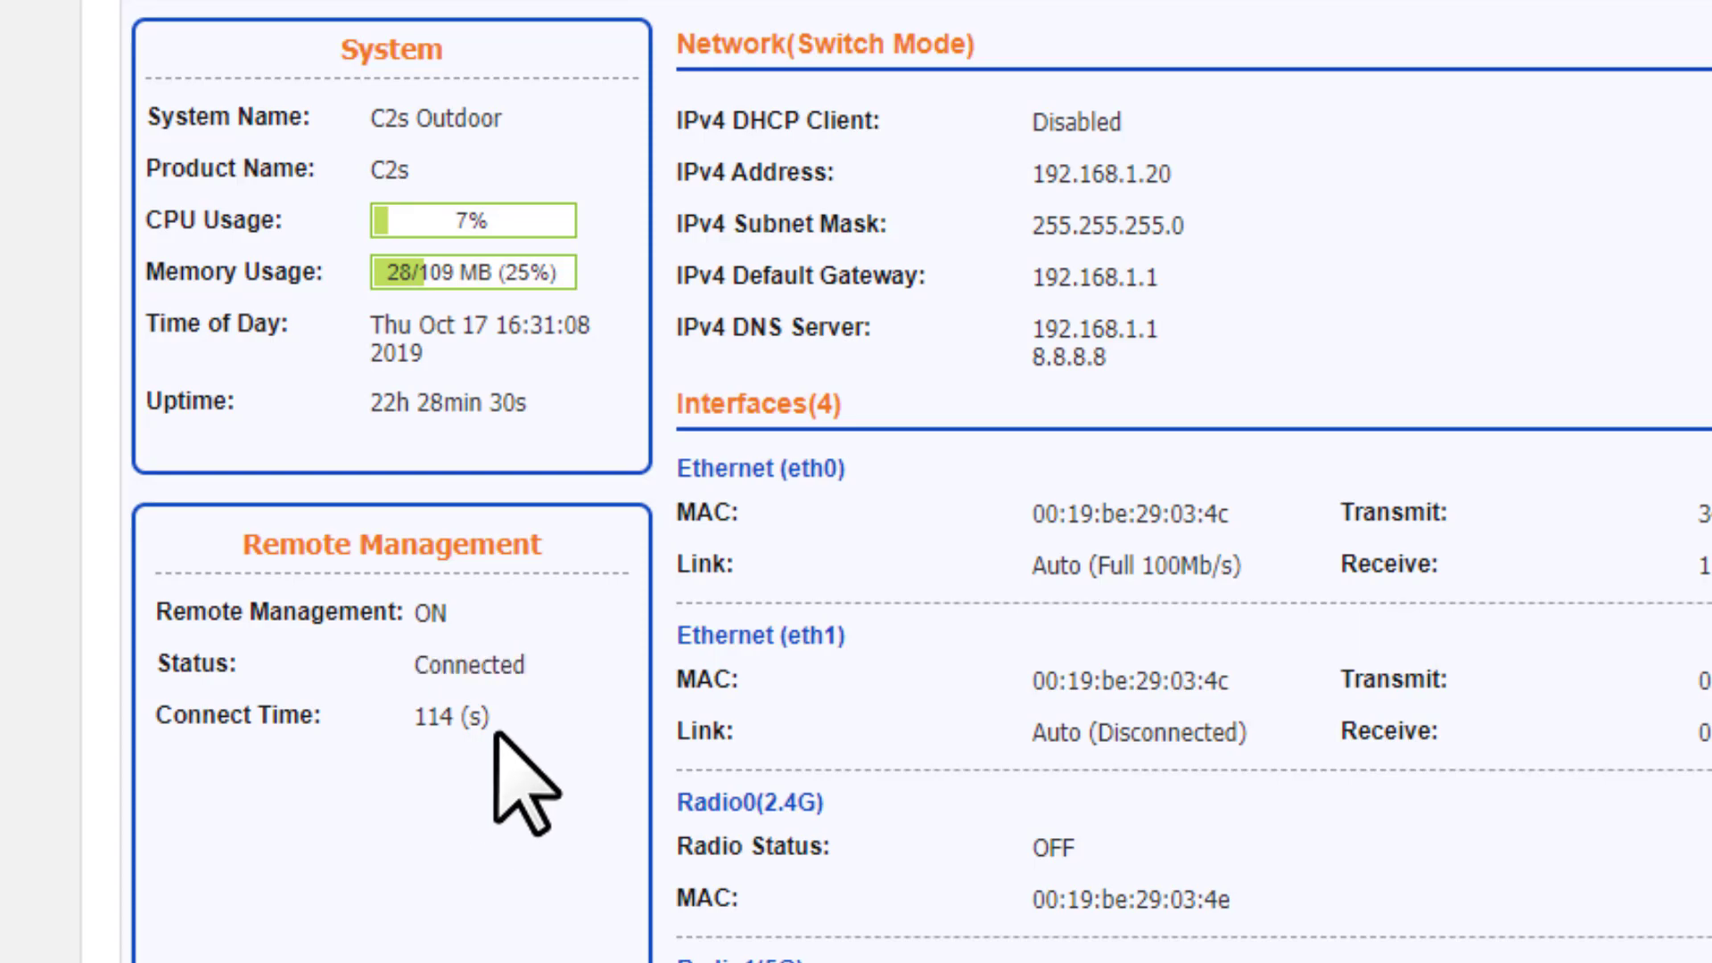
pyautogui.moveTo(497, 738); pyautogui.dragTo(427, 720)
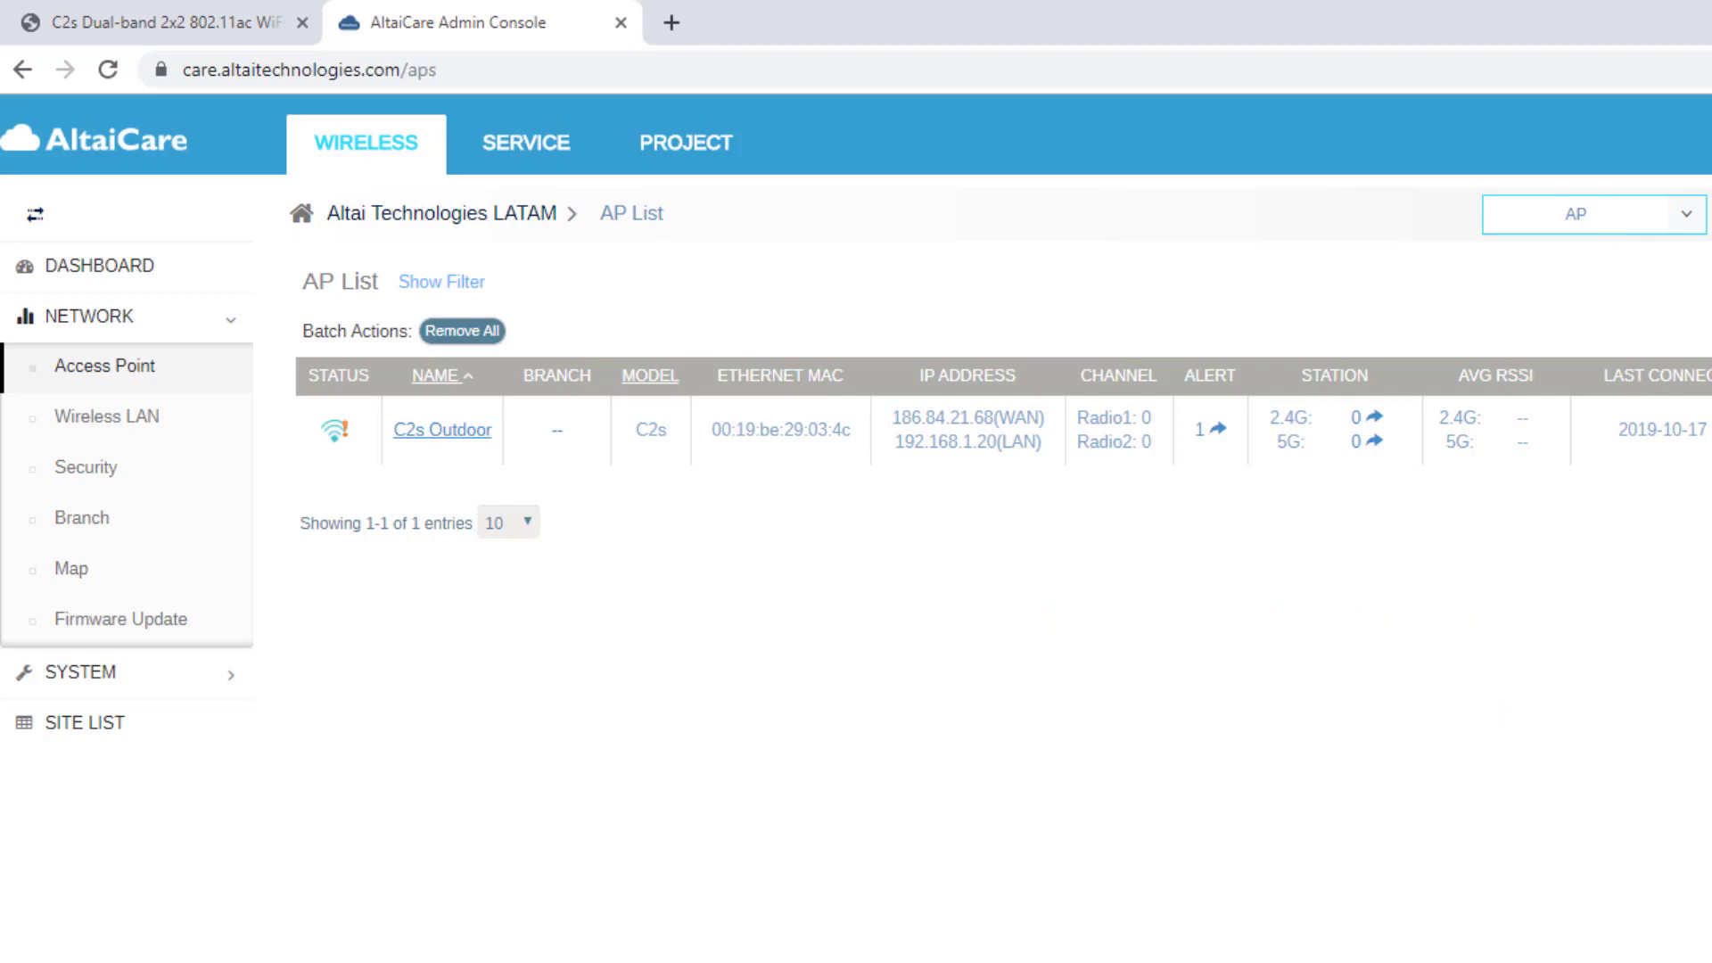
# - Return to the access point's local status overview and check the radio status of Radio0 (2.4G) and Radio1 (5G)
pyautogui.click(198, 27)
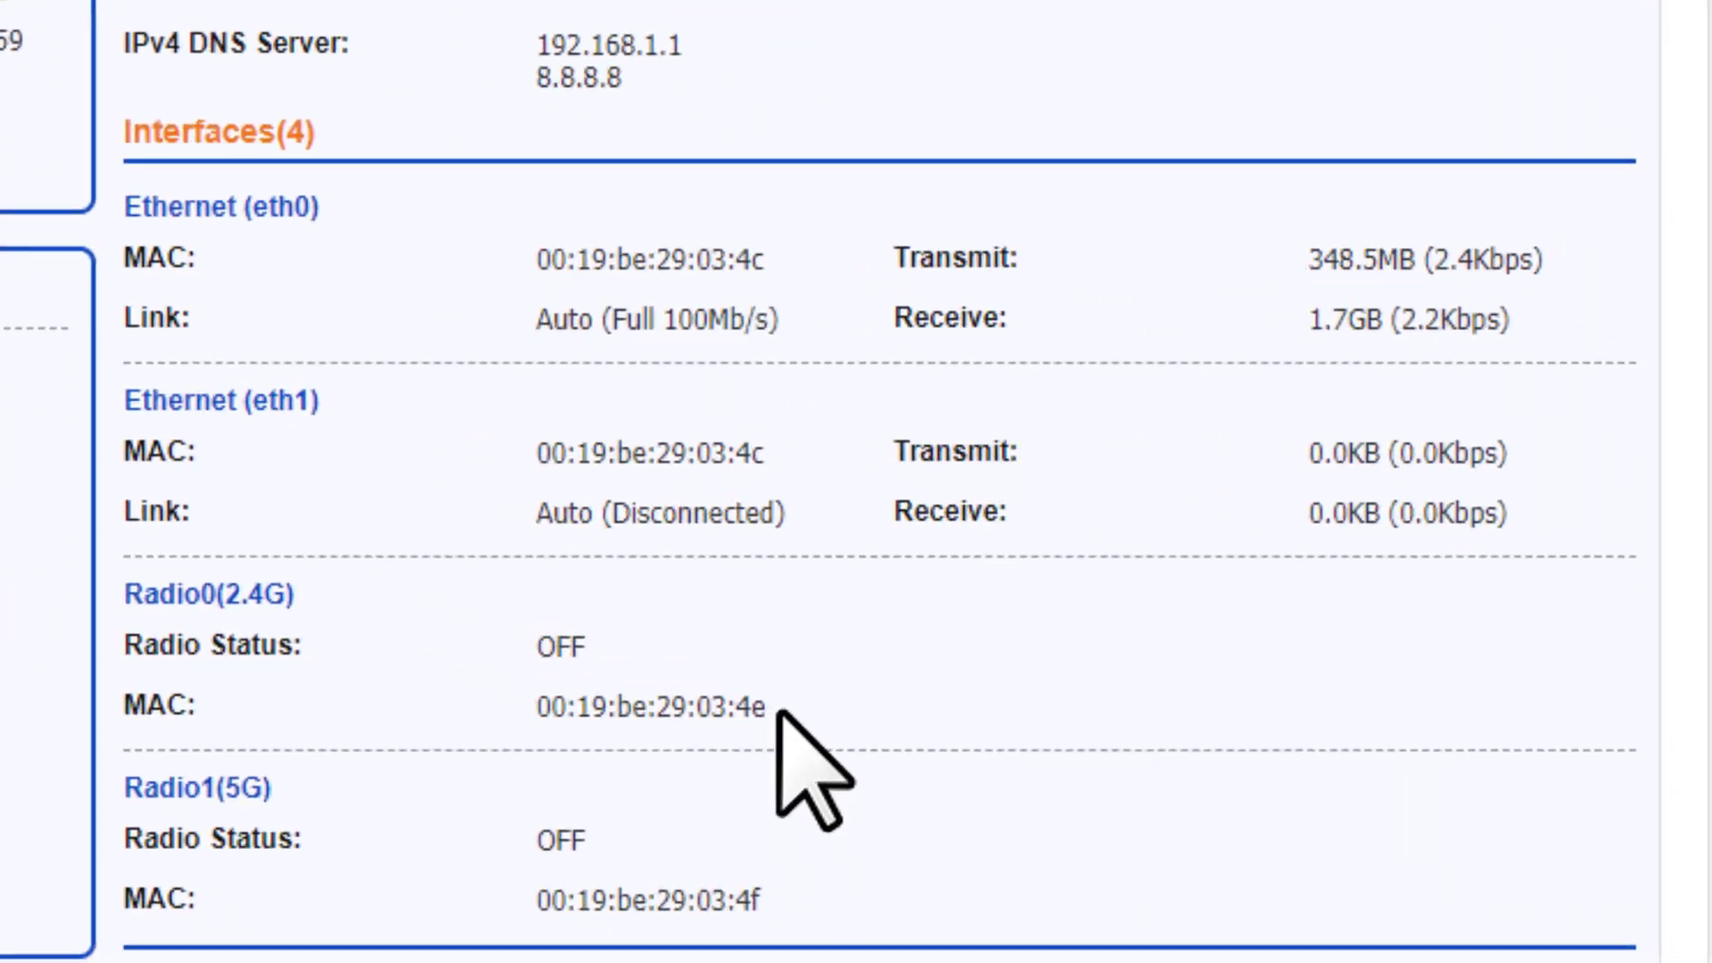
pyautogui.moveTo(1113, 894); pyautogui.dragTo(948, 898)
pyautogui.doubleClick(480, 606)
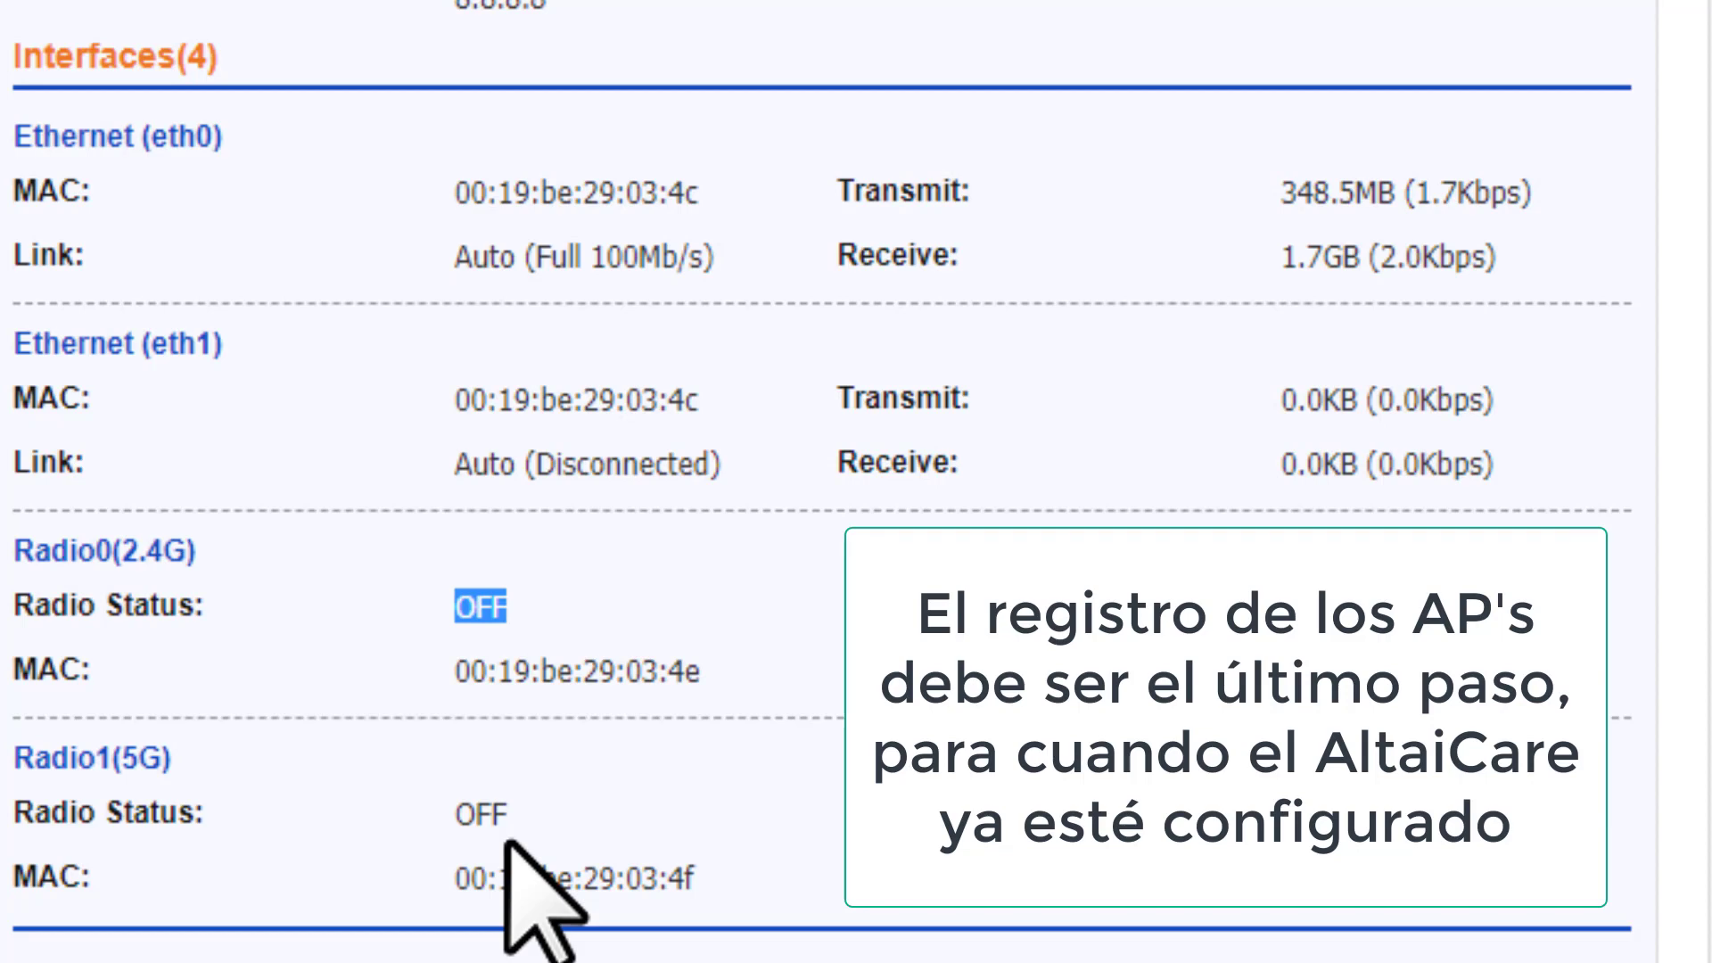
pyautogui.click(519, 592)
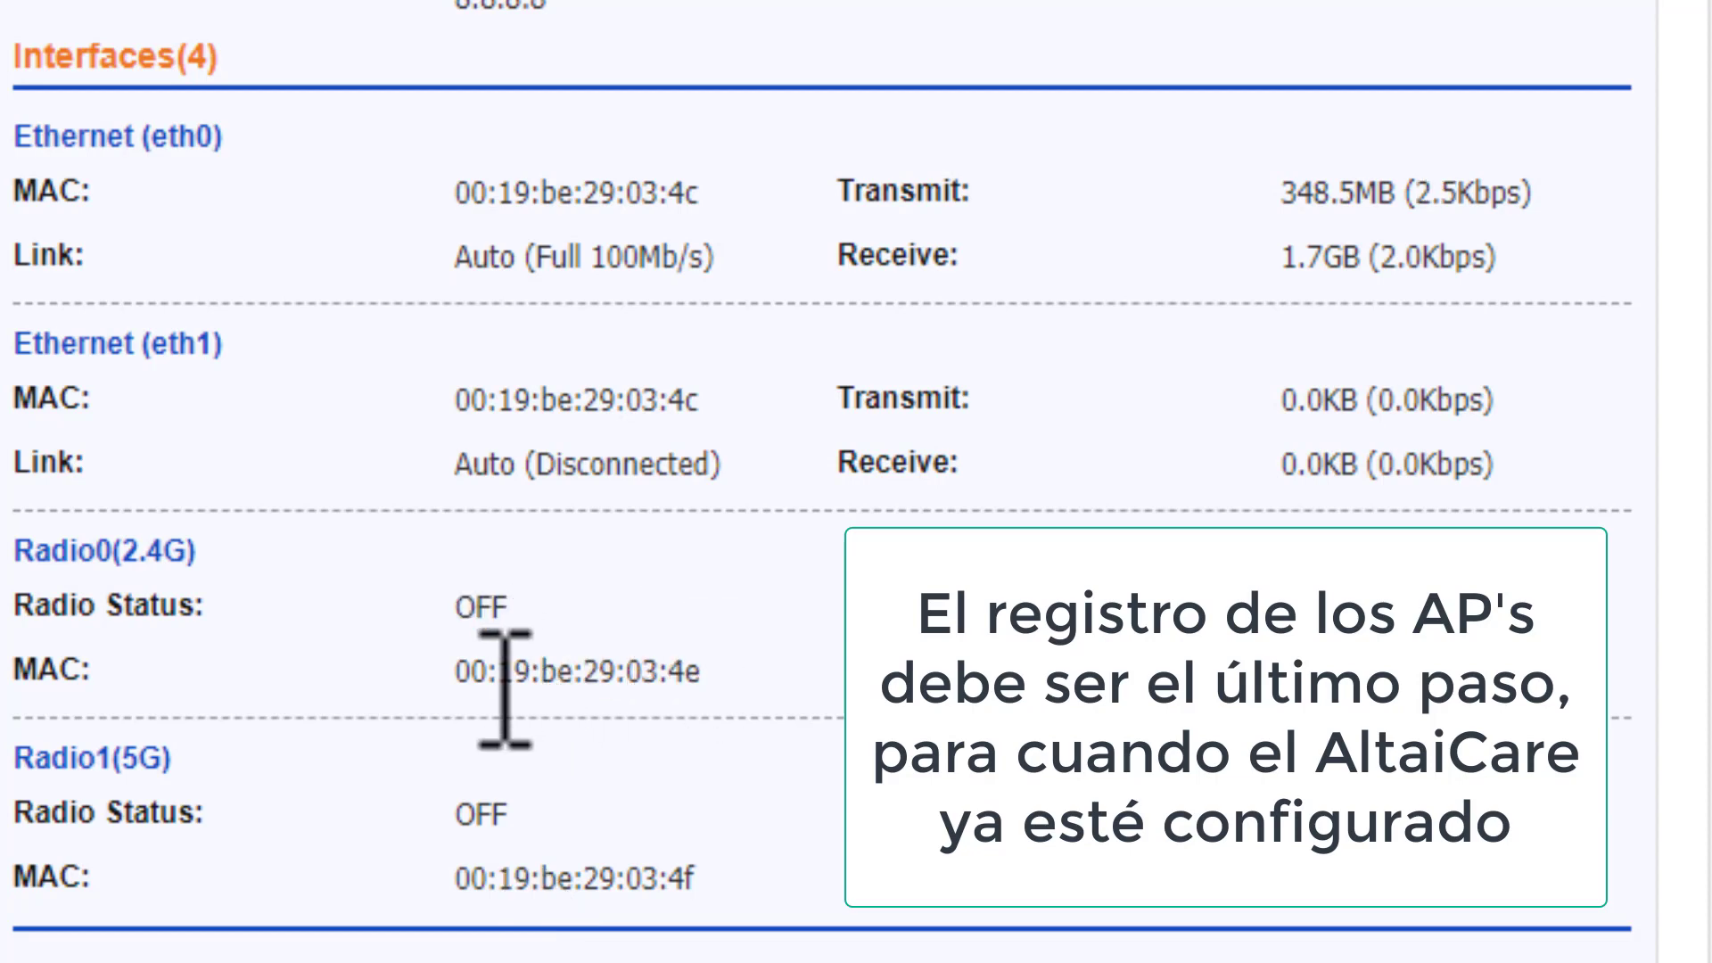